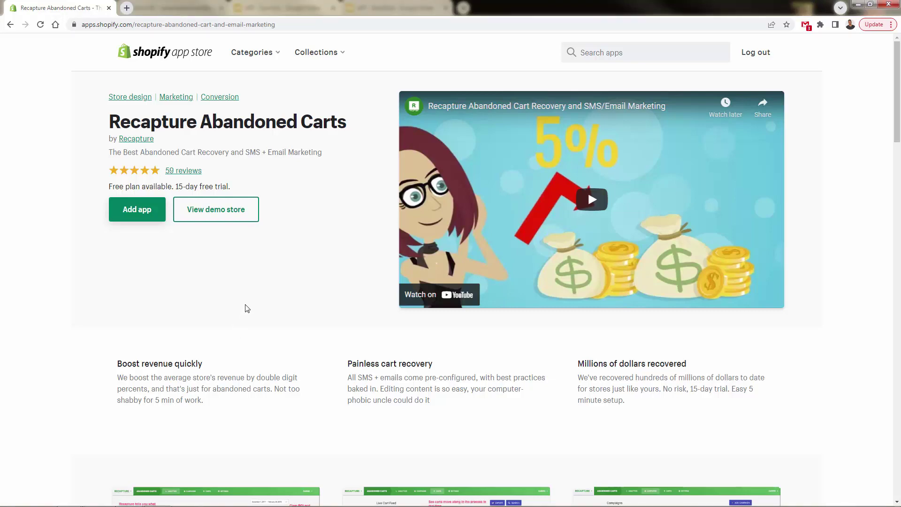
{"action": "scroll", "coordinate": [246, 299], "scroll_direction": "down", "scroll_amount": 1}
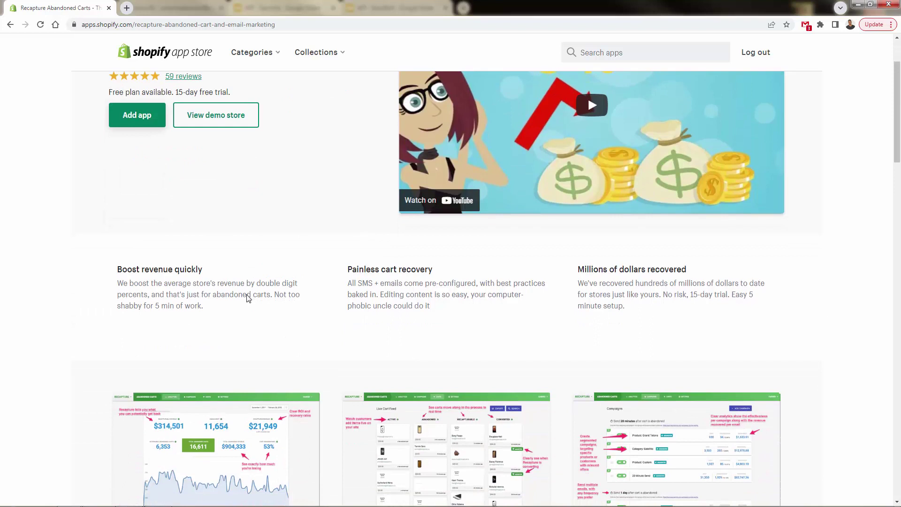
{"action": "scroll", "coordinate": [246, 299], "scroll_direction": "down", "scroll_amount": 1}
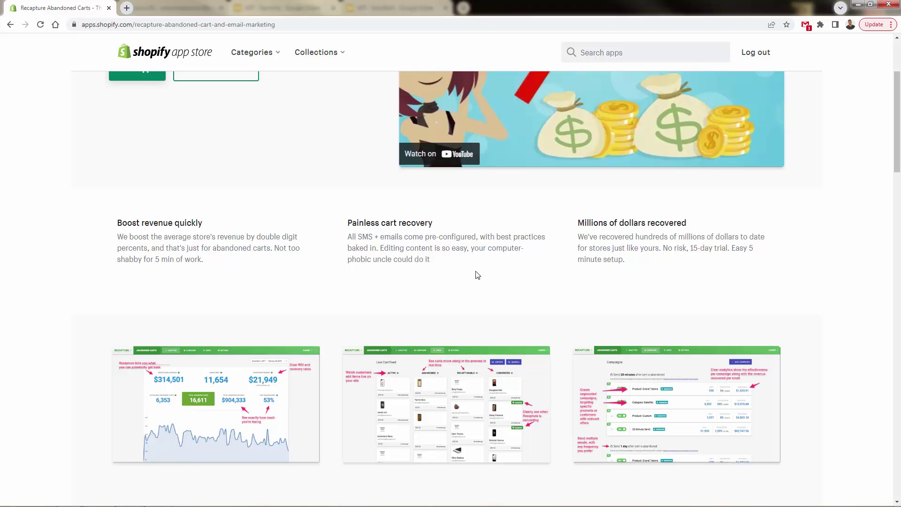
{"action": "scroll", "coordinate": [486, 276], "scroll_direction": "up", "scroll_amount": 2}
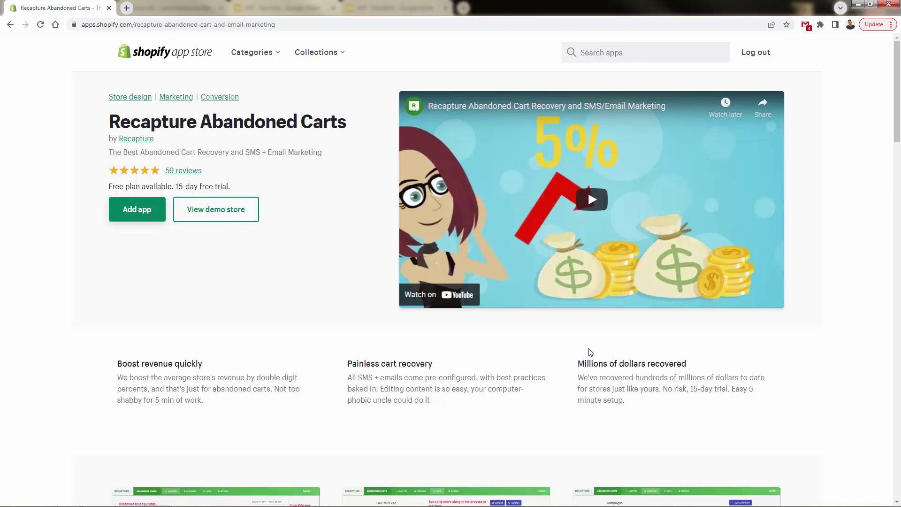
{"action": "scroll", "coordinate": [592, 355], "scroll_direction": "down", "scroll_amount": 1}
{"action": "scroll", "coordinate": [591, 352], "scroll_direction": "down", "scroll_amount": 2}
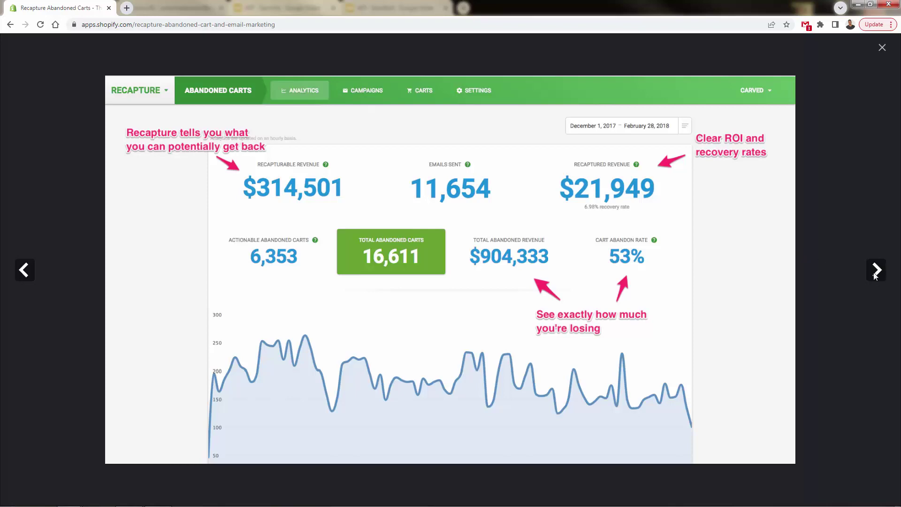
Close the enlarged screenshot and expand Recapture's full app description and feature list.
{"action": "left_click", "coordinate": [881, 51]}
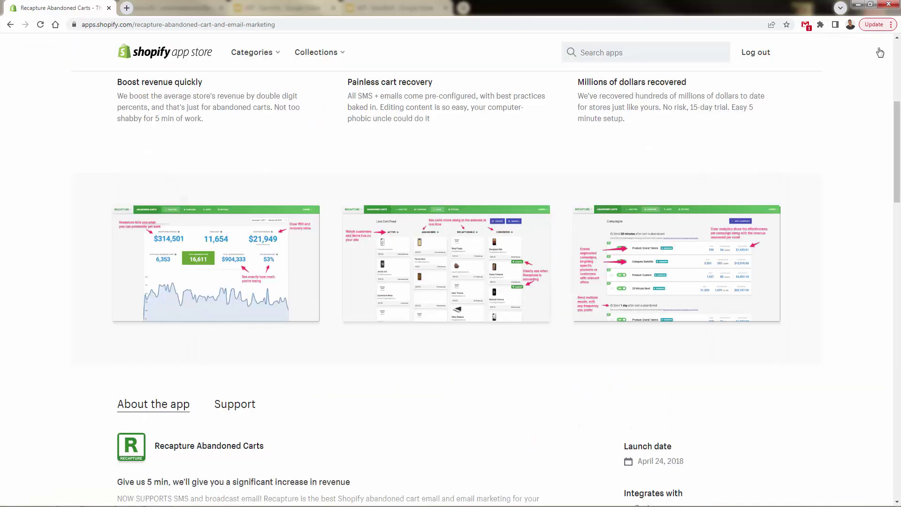
{"action": "scroll", "coordinate": [456, 305], "scroll_direction": "down", "scroll_amount": 2}
{"action": "scroll", "coordinate": [456, 305], "scroll_direction": "down", "scroll_amount": 2}
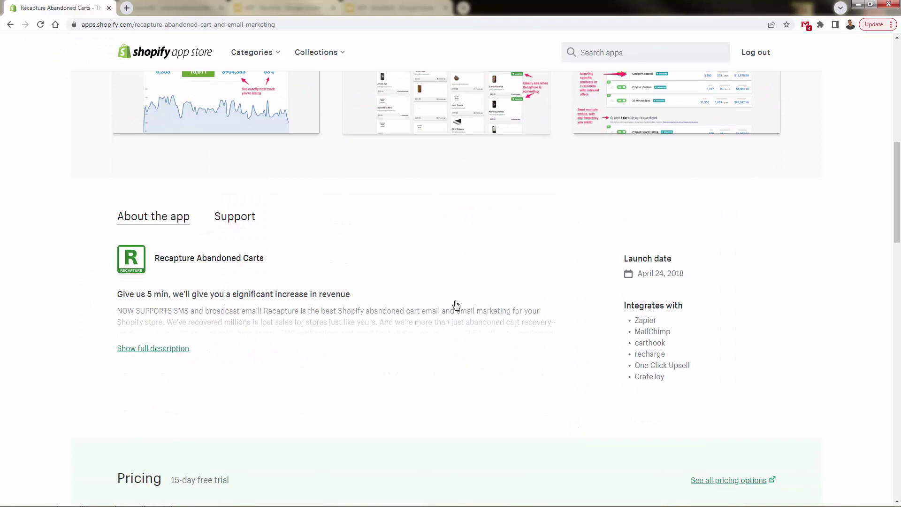
{"action": "scroll", "coordinate": [452, 306], "scroll_direction": "down", "scroll_amount": 1}
{"action": "left_click_drag", "start_coordinate": [402, 202], "coordinate": [407, 291]}
{"action": "left_click", "coordinate": [409, 292]}
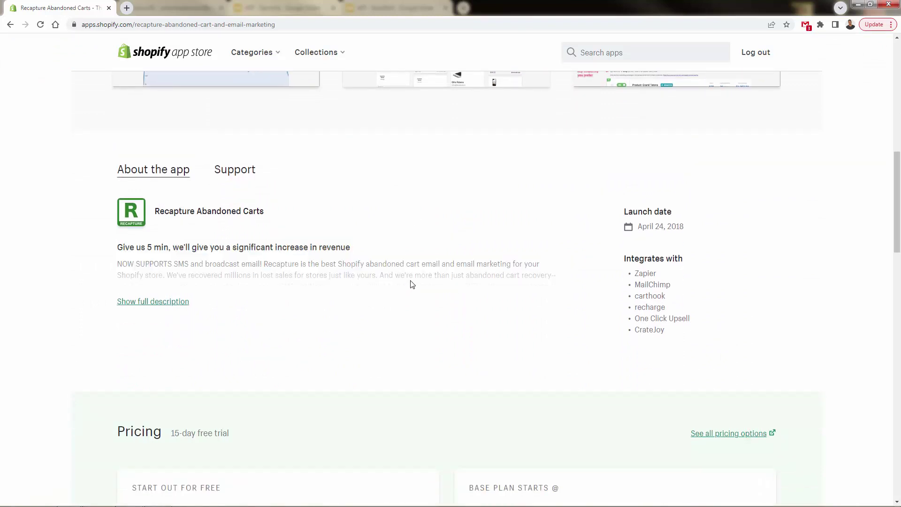
{"action": "left_click", "coordinate": [150, 303]}
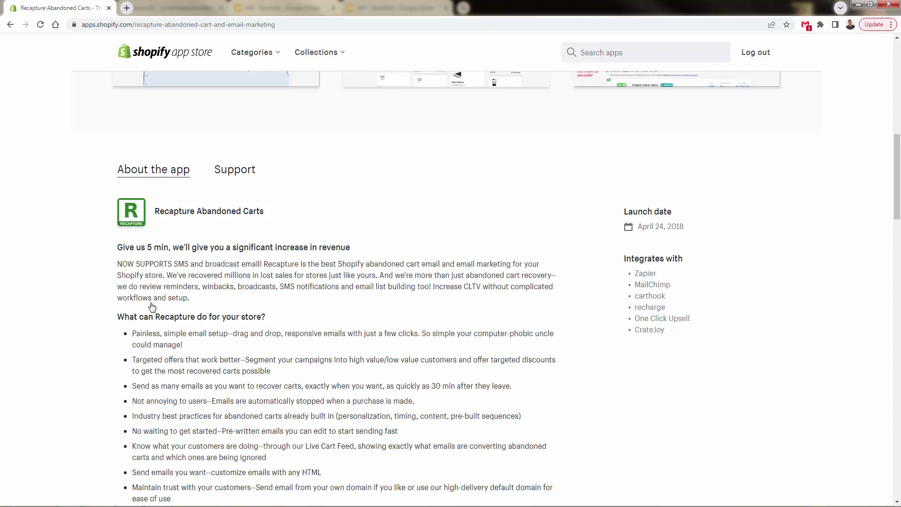
{"action": "scroll", "coordinate": [150, 307], "scroll_direction": "down", "scroll_amount": 1}
{"action": "scroll", "coordinate": [151, 306], "scroll_direction": "down", "scroll_amount": 1}
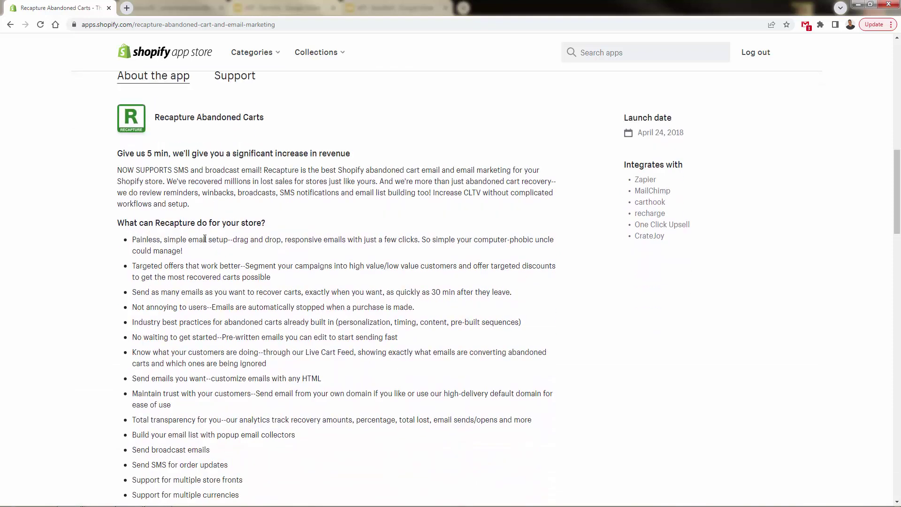
{"action": "scroll", "coordinate": [197, 244], "scroll_direction": "down", "scroll_amount": 2}
{"action": "scroll", "coordinate": [198, 245], "scroll_direction": "down", "scroll_amount": 2}
{"action": "scroll", "coordinate": [190, 253], "scroll_direction": "up", "scroll_amount": 6}
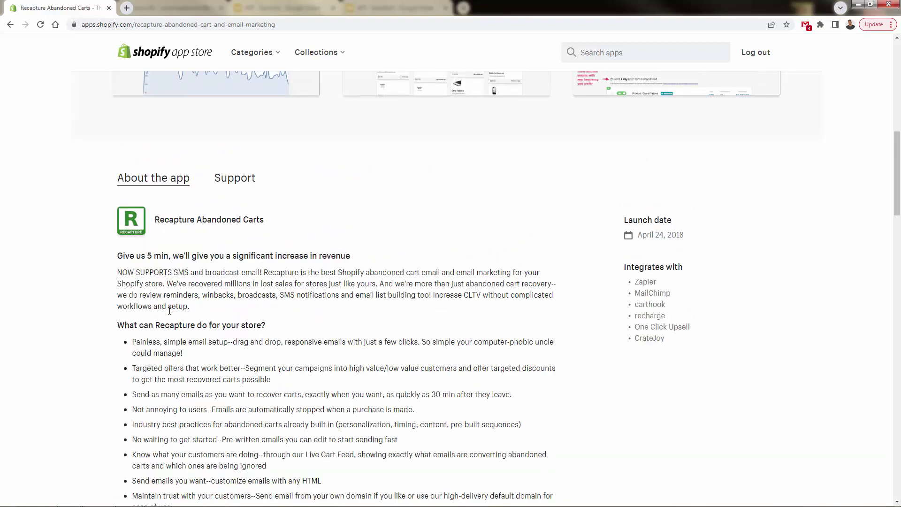
{"action": "scroll", "coordinate": [176, 257], "scroll_direction": "up", "scroll_amount": 10}
{"action": "scroll", "coordinate": [171, 283], "scroll_direction": "up", "scroll_amount": 1}
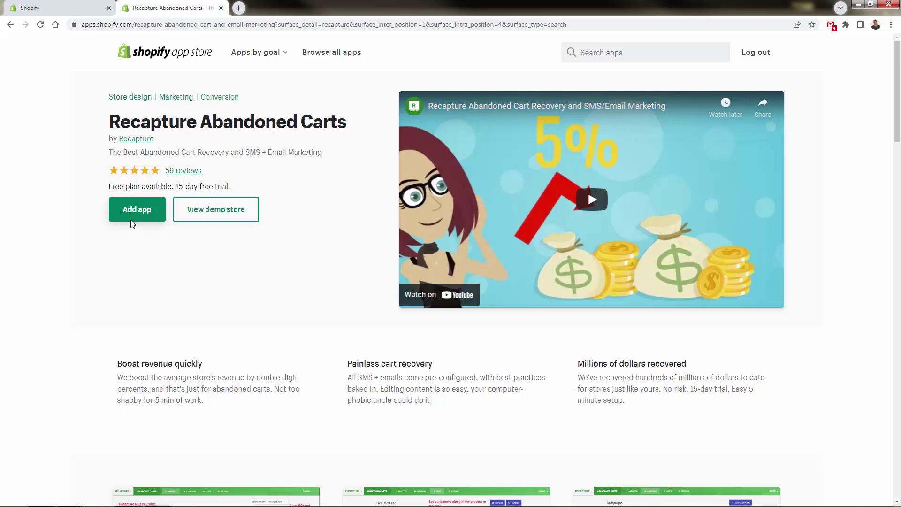
Add Recapture to the Animal Lovers Co store, approving its requested permissions.
{"action": "left_click", "coordinate": [132, 220]}
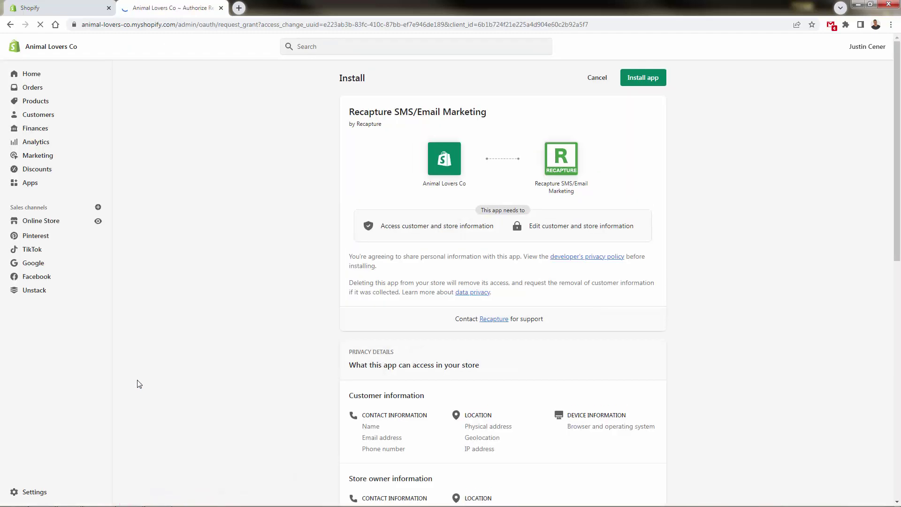
{"action": "scroll", "coordinate": [326, 335], "scroll_direction": "down", "scroll_amount": 5}
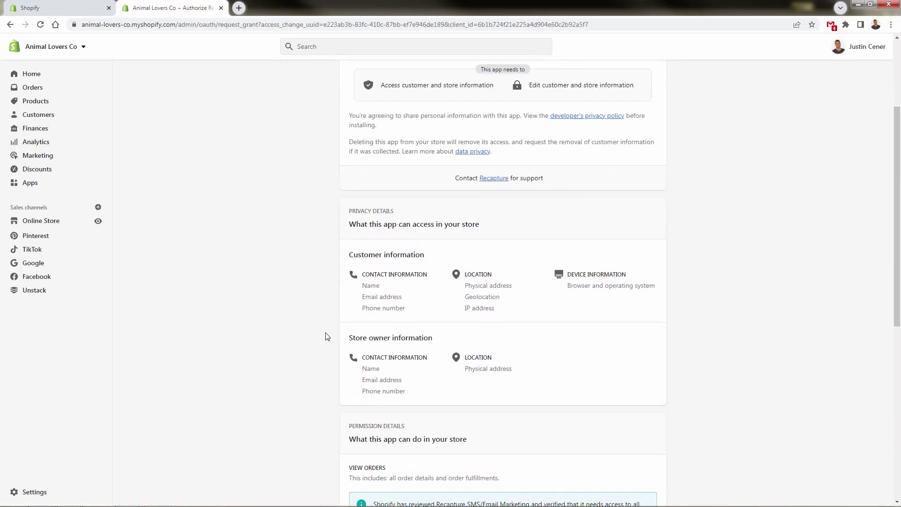
{"action": "scroll", "coordinate": [325, 336], "scroll_direction": "down", "scroll_amount": 3}
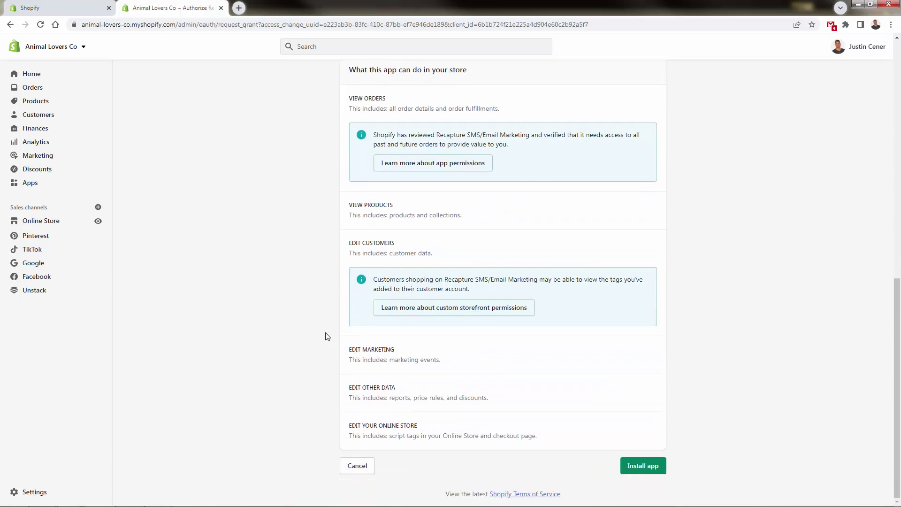
{"action": "left_click", "coordinate": [651, 468]}
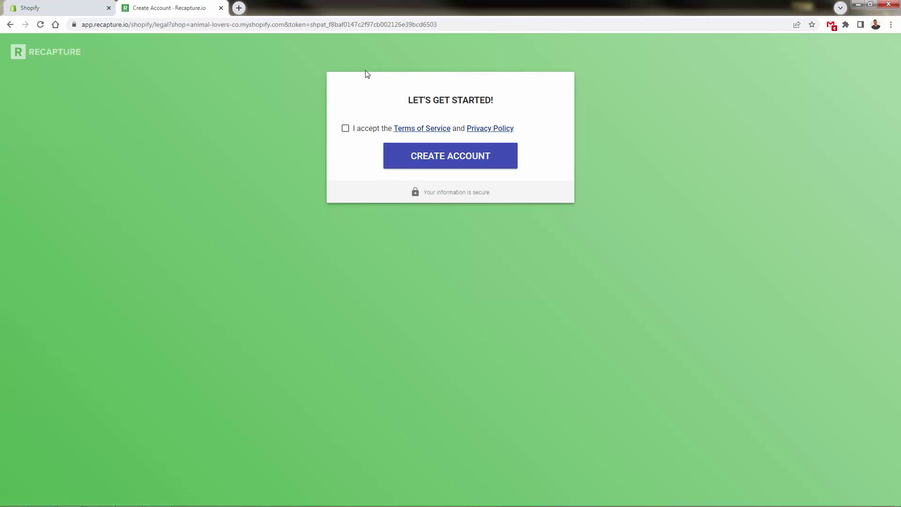
Accept the Terms of Service and privacy policy, then create the Recapture account.
{"action": "left_click", "coordinate": [345, 128]}
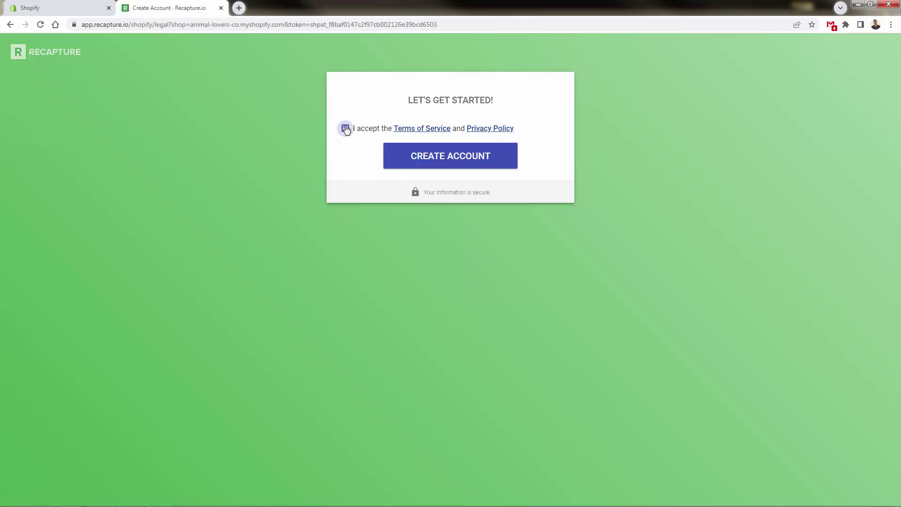
{"action": "left_click", "coordinate": [426, 164]}
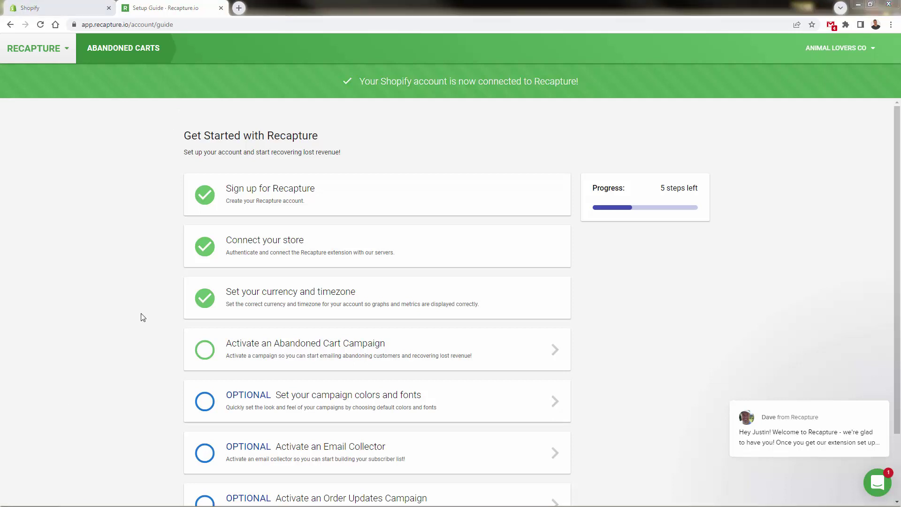
{"action": "scroll", "coordinate": [141, 317], "scroll_direction": "down", "scroll_amount": 1}
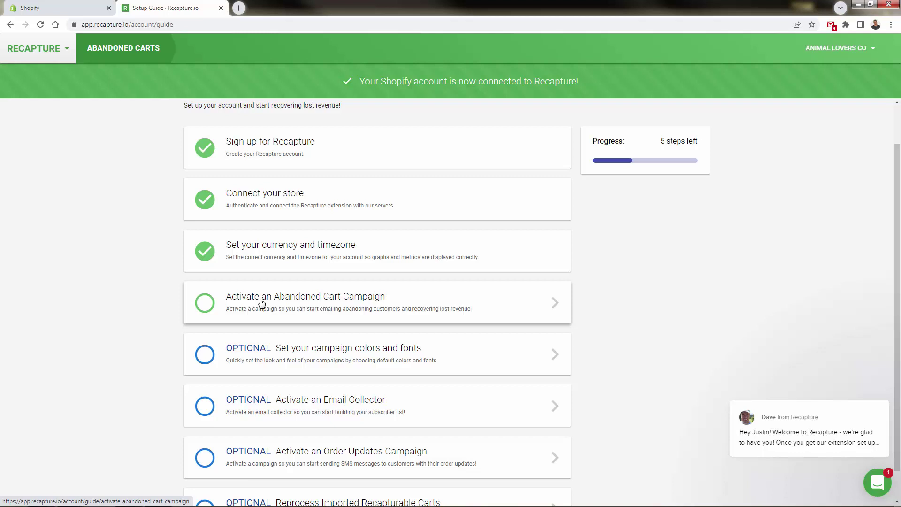
Activate the Quick 30 Minute Follow-up abandoned cart campaign.
{"action": "left_click", "coordinate": [261, 303]}
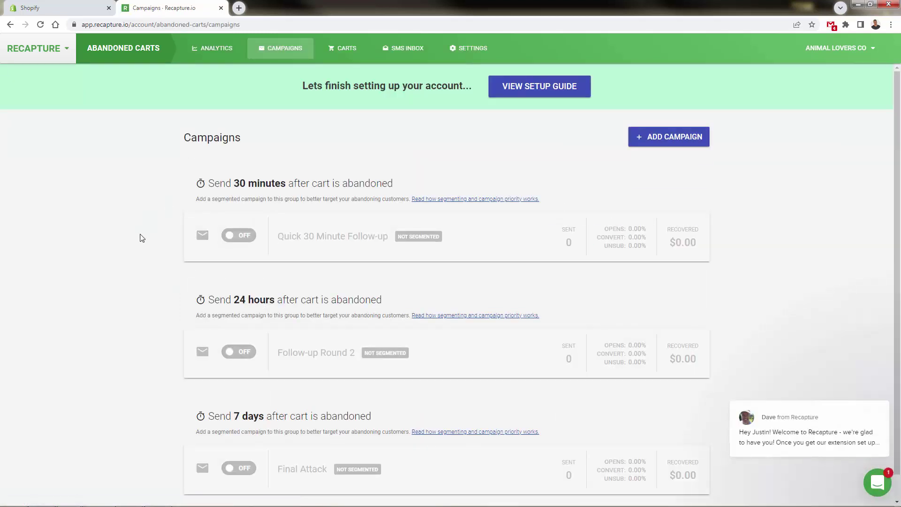
{"action": "scroll", "coordinate": [141, 238], "scroll_direction": "down", "scroll_amount": 1}
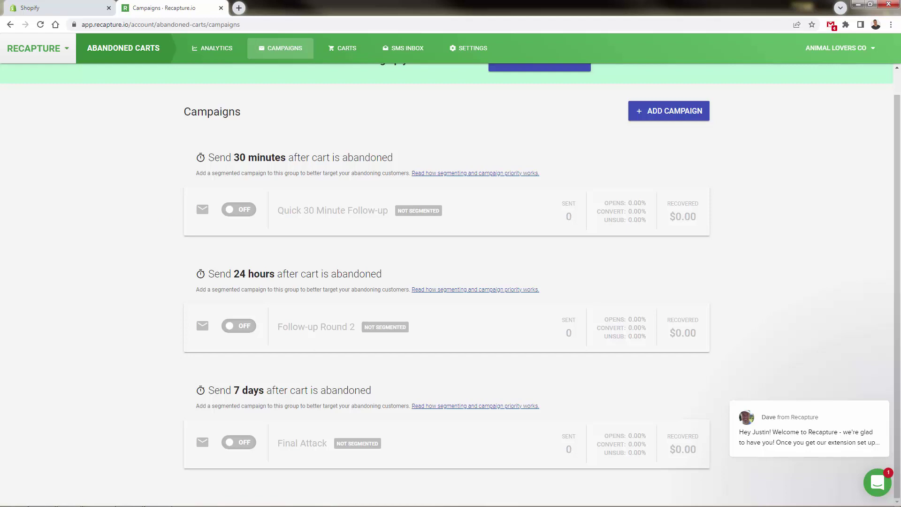
{"action": "left_click", "coordinate": [239, 209]}
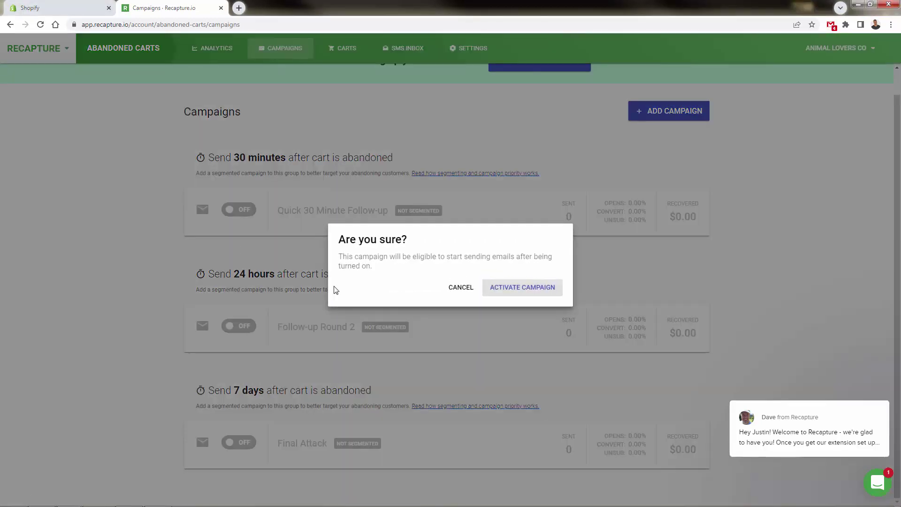
{"action": "left_click", "coordinate": [532, 295]}
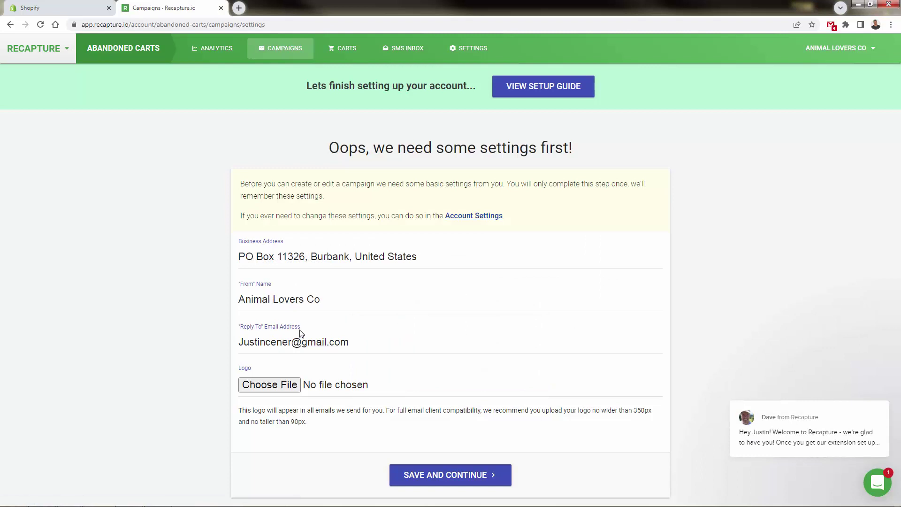
Submit the sender settings with a chosen logo file for the emails.
{"action": "left_click", "coordinate": [444, 476]}
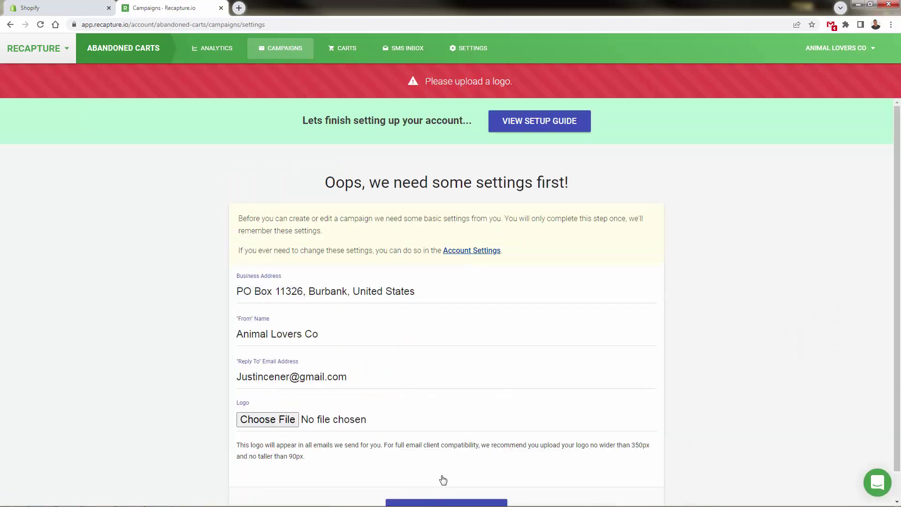
{"action": "scroll", "coordinate": [365, 225], "scroll_direction": "down", "scroll_amount": 1}
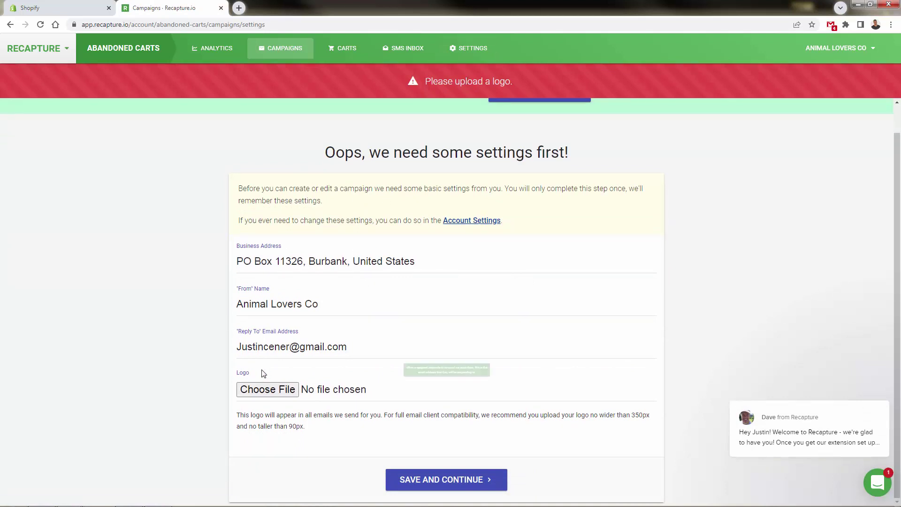
{"action": "left_click", "coordinate": [253, 395]}
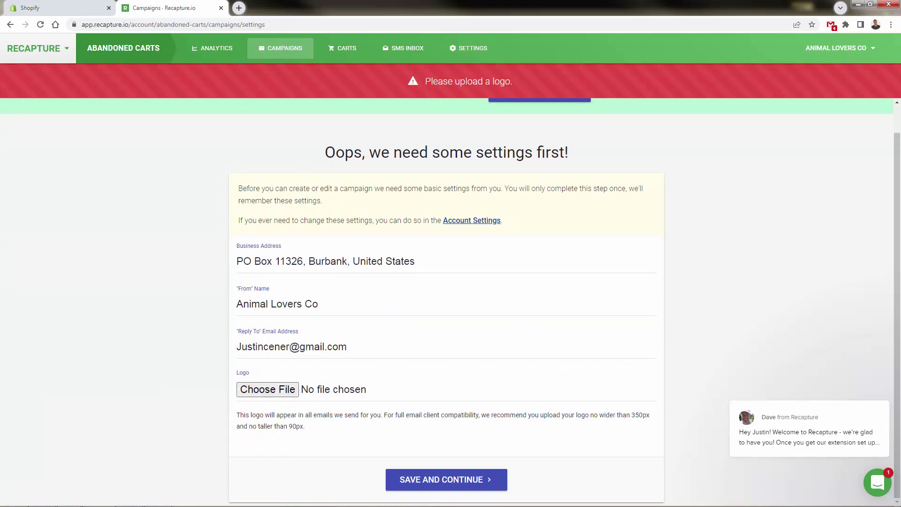
{"action": "left_click", "coordinate": [444, 482]}
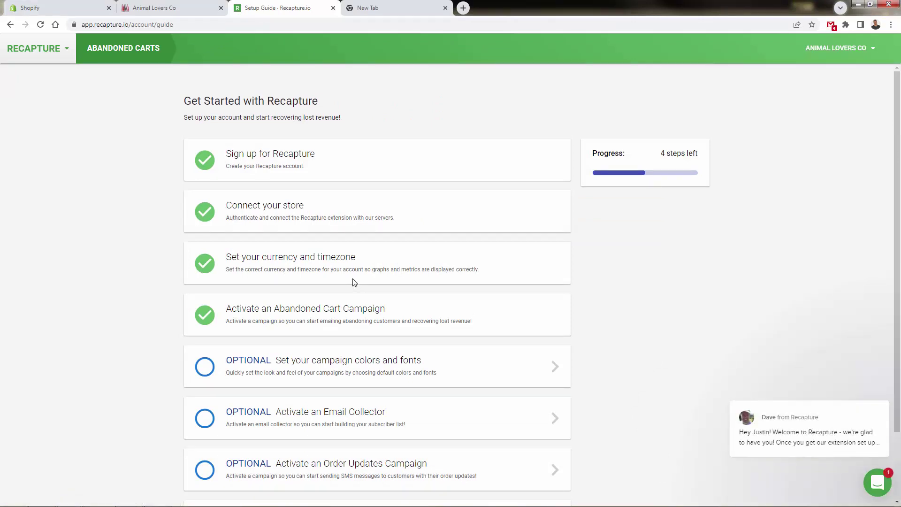
{"action": "scroll", "coordinate": [370, 312], "scroll_direction": "down", "scroll_amount": 1}
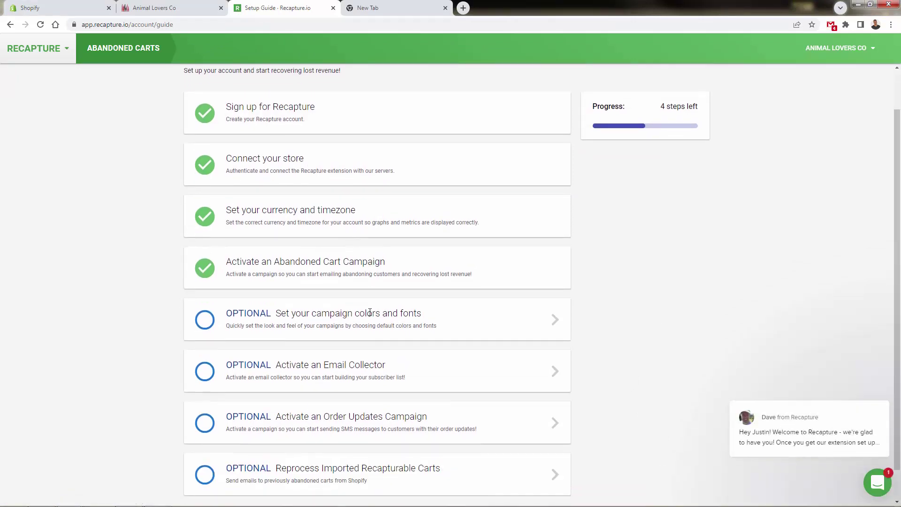
{"action": "scroll", "coordinate": [370, 312], "scroll_direction": "up", "scroll_amount": 1}
{"action": "scroll", "coordinate": [369, 312], "scroll_direction": "down", "scroll_amount": 2}
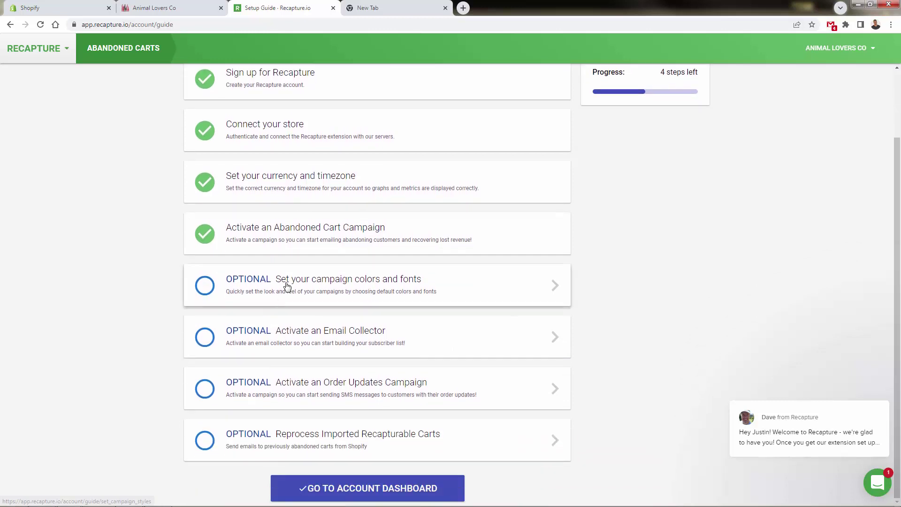
Open the optional 'Set your campaign colors and fonts' step in the setup guide.
{"action": "left_click", "coordinate": [287, 286]}
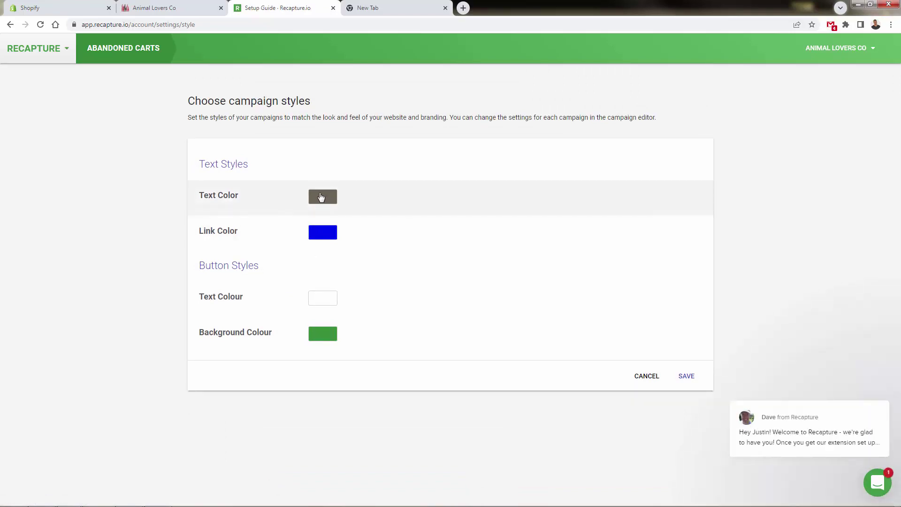
Glance at the Animal Lovers Co storefront, then set the campaign link colour to red.
{"action": "left_click", "coordinate": [161, 9]}
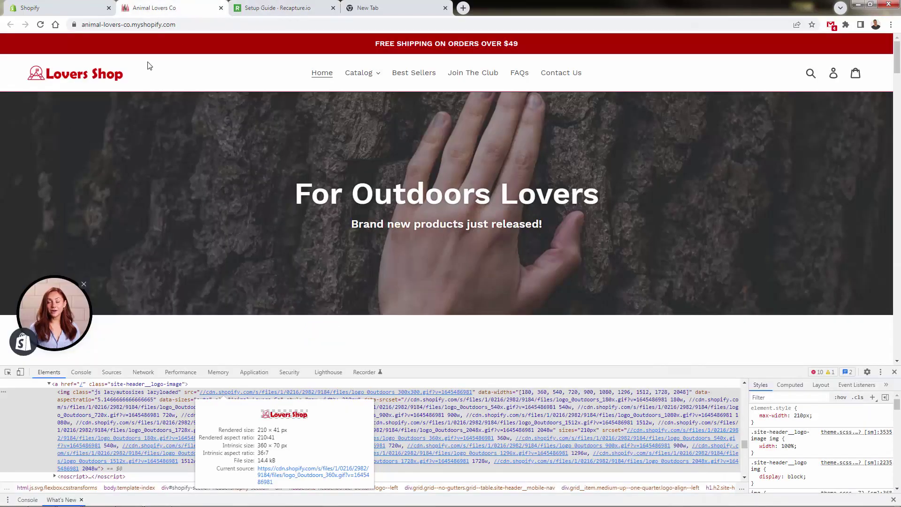
{"action": "left_click", "coordinate": [241, 11]}
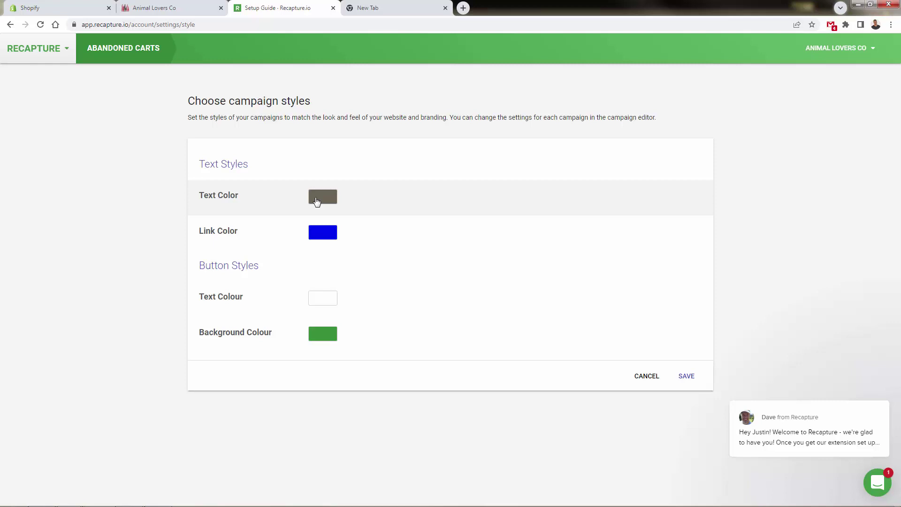
{"action": "left_click", "coordinate": [322, 234]}
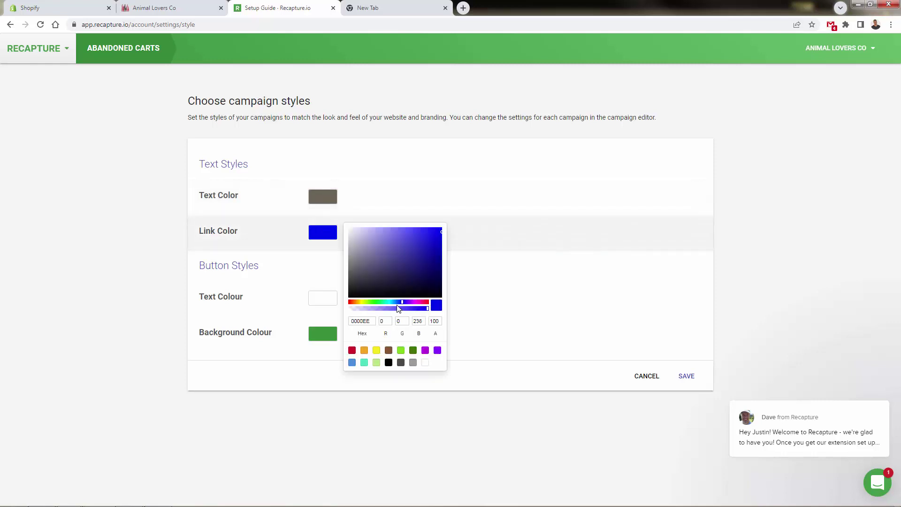
{"action": "left_click_drag", "start_coordinate": [398, 307], "coordinate": [326, 304]}
{"action": "left_click", "coordinate": [252, 267]}
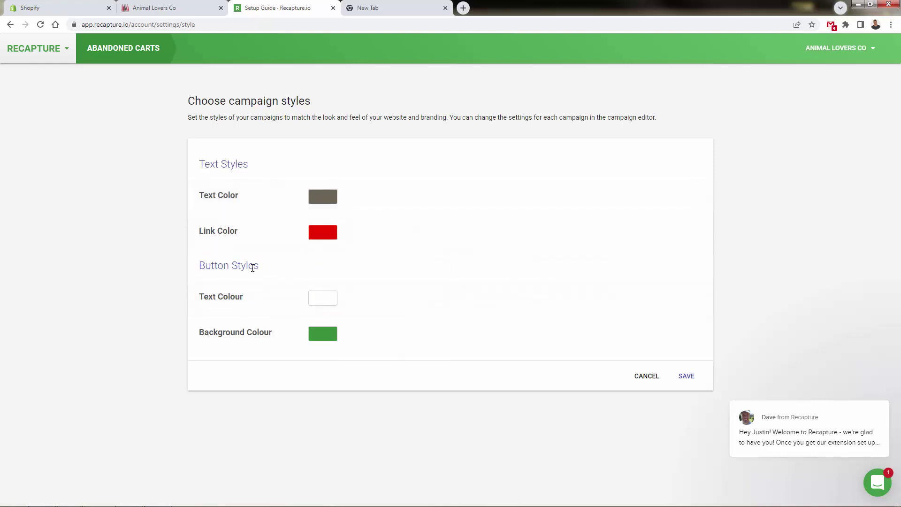
Make the button background colour bright red and save the campaign styles.
{"action": "left_click", "coordinate": [322, 337]}
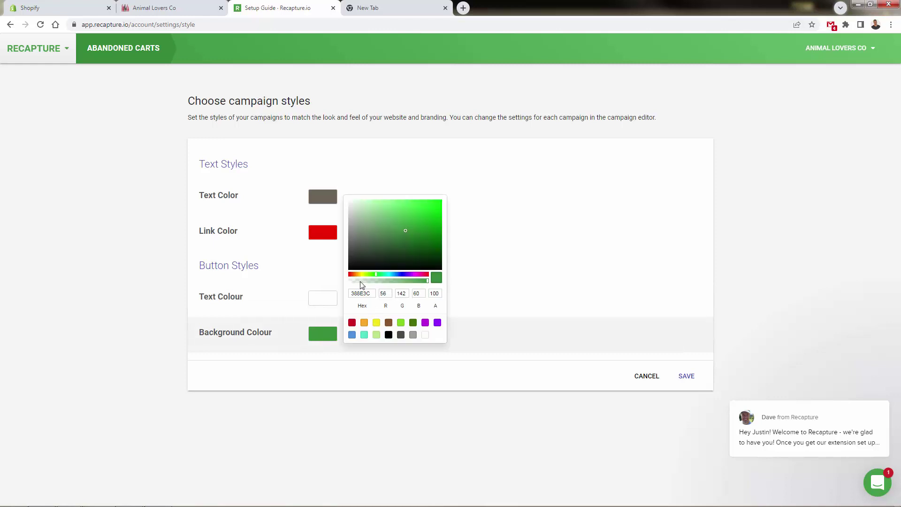
{"action": "left_click_drag", "start_coordinate": [349, 277], "coordinate": [351, 278]}
{"action": "left_click", "coordinate": [323, 334]}
{"action": "left_click_drag", "start_coordinate": [423, 215], "coordinate": [441, 210]}
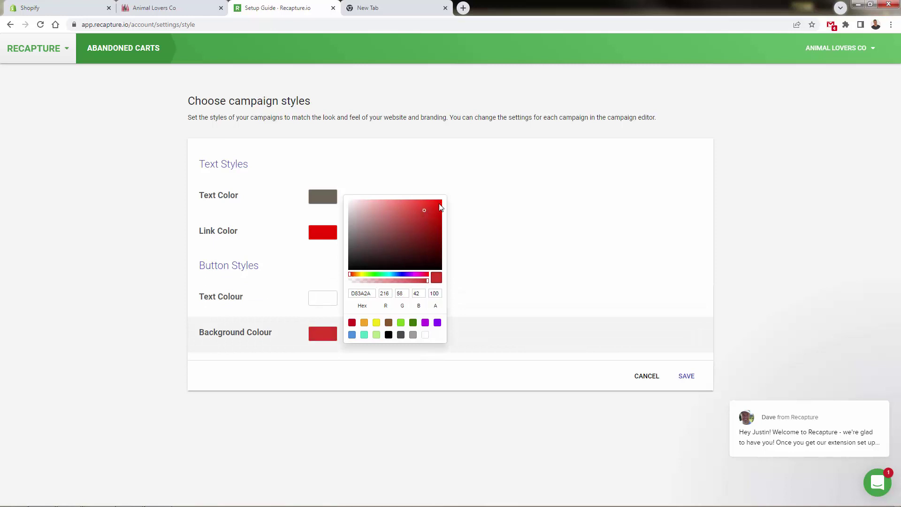
{"action": "left_click", "coordinate": [687, 376]}
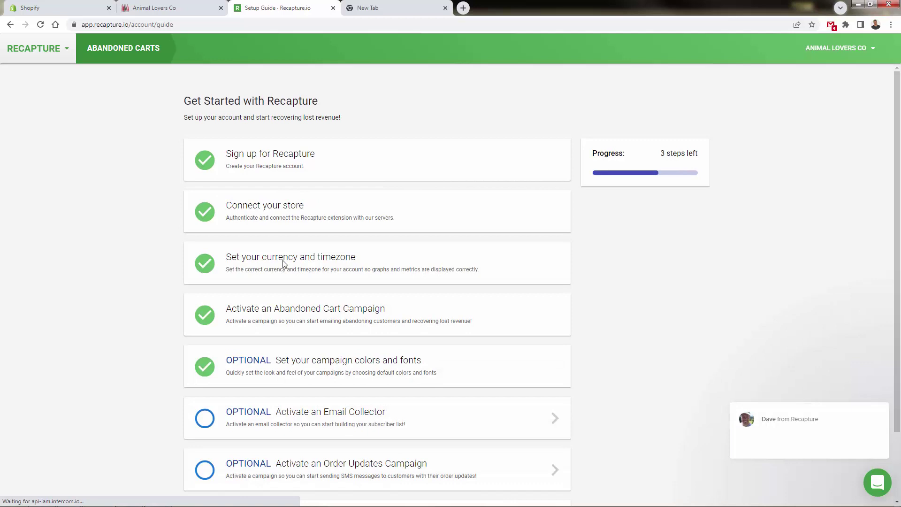
{"action": "scroll", "coordinate": [284, 259], "scroll_direction": "down", "scroll_amount": 1}
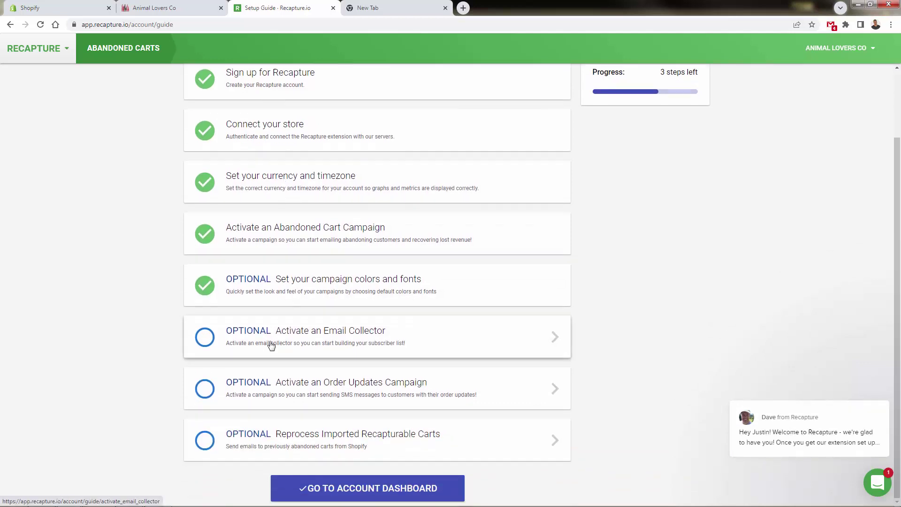
Open the optional 'Activate an Email Collector' card in the Get Started guide.
{"action": "left_click", "coordinate": [349, 345]}
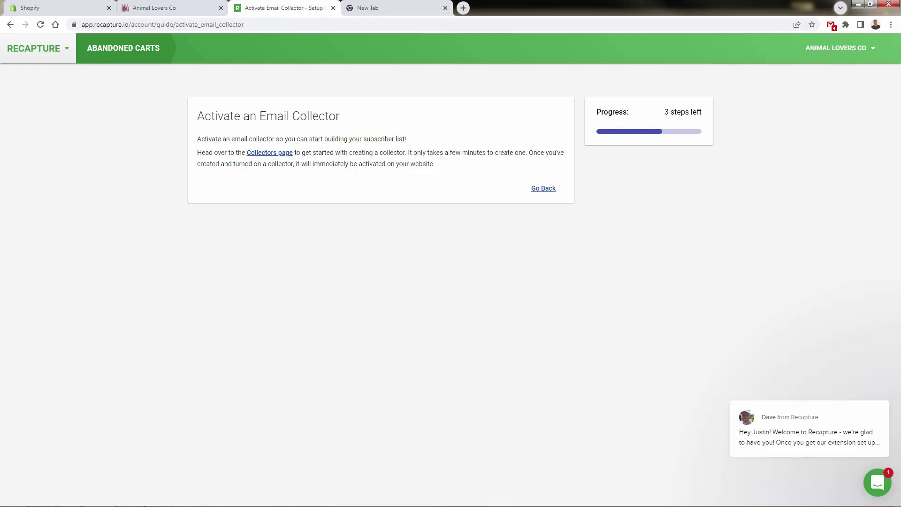
Turn on the Add to Cart Popup on the Collectors page and open its settings.
{"action": "left_click", "coordinate": [279, 156]}
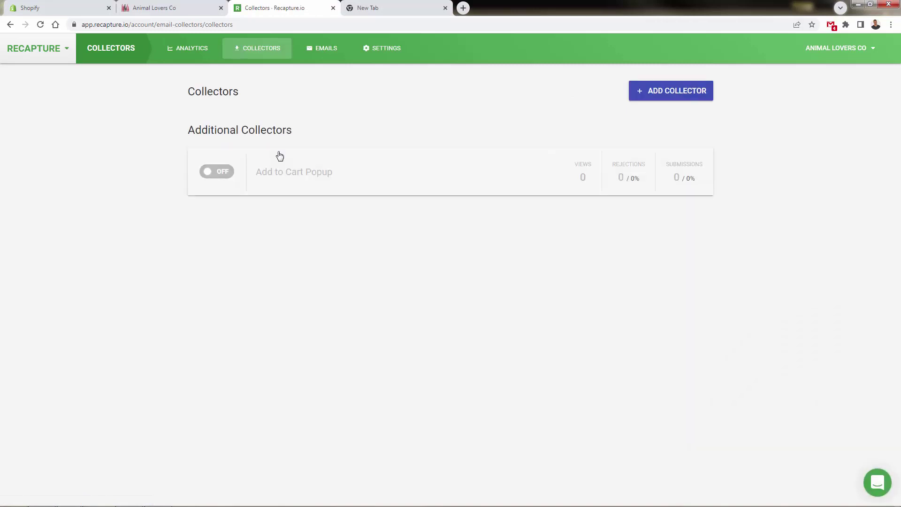
{"action": "left_click", "coordinate": [215, 177]}
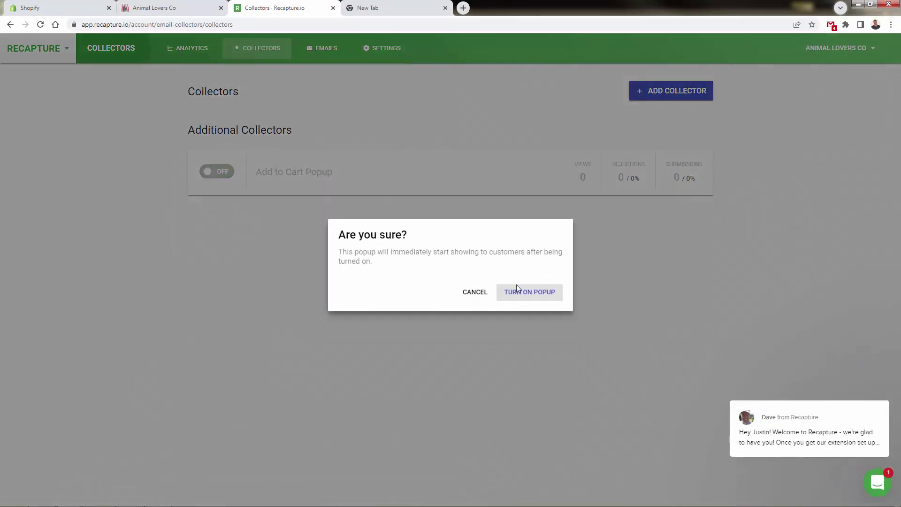
{"action": "left_click", "coordinate": [520, 299]}
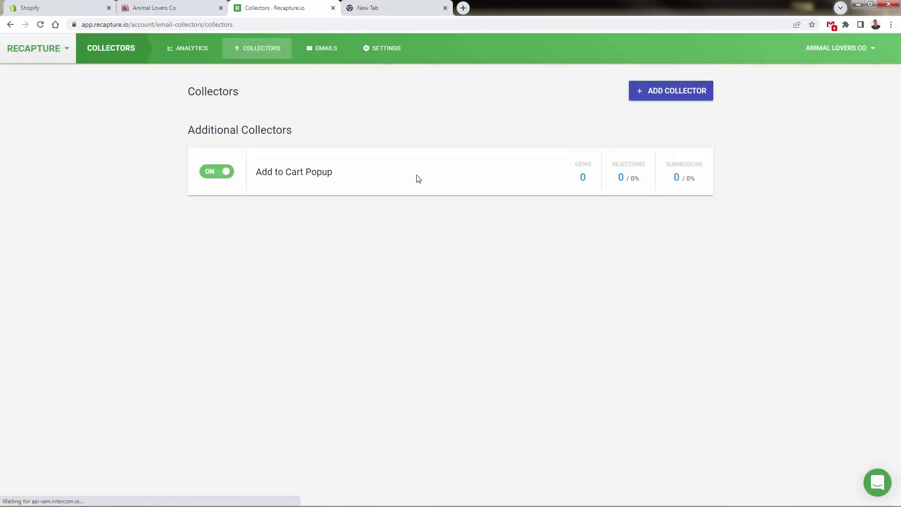
{"action": "mouse_move", "coordinate": [394, 172]}
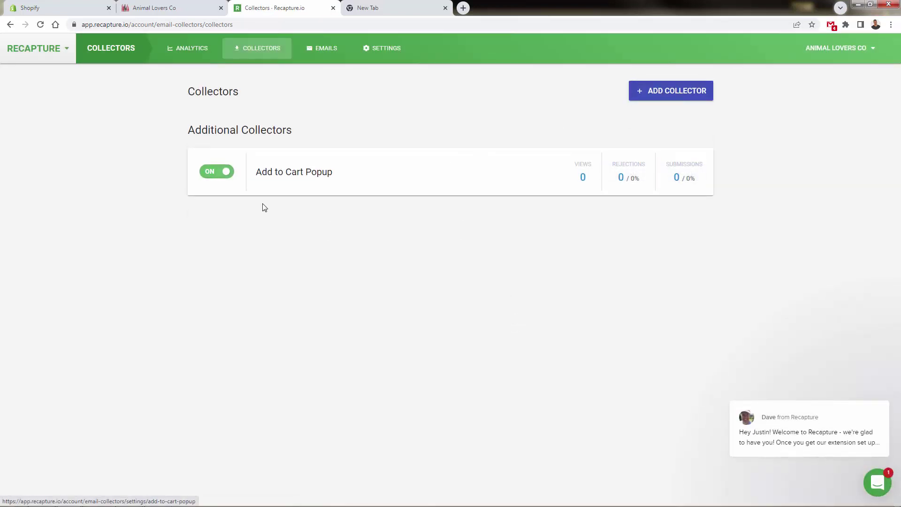
{"action": "left_click", "coordinate": [641, 176]}
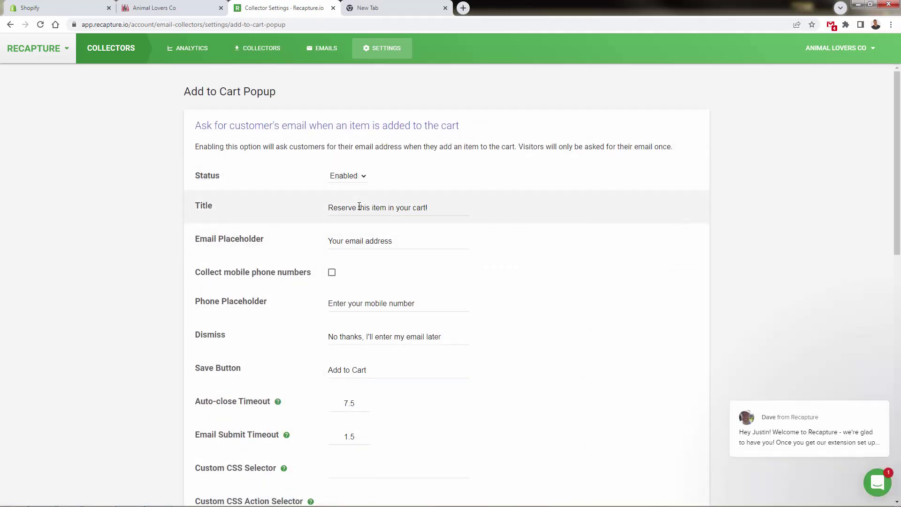
{"action": "scroll", "coordinate": [394, 297], "scroll_direction": "down", "scroll_amount": 2}
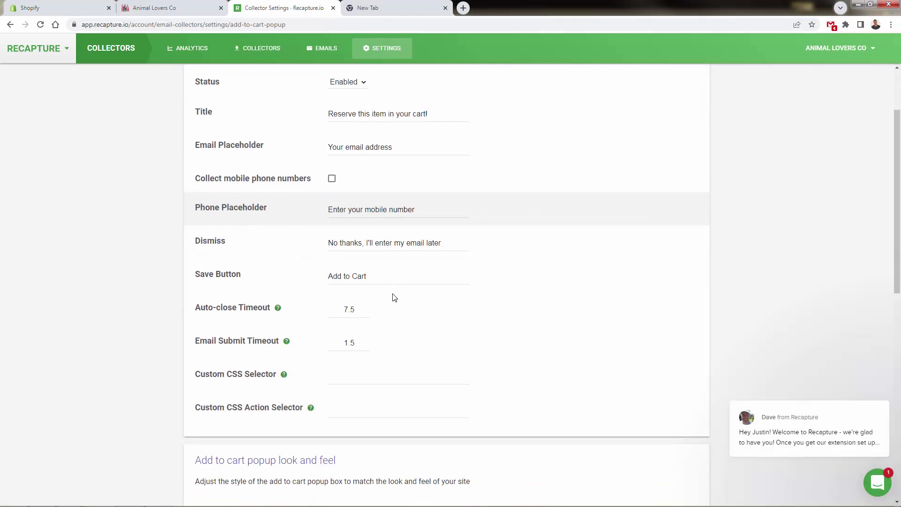
{"action": "scroll", "coordinate": [393, 300], "scroll_direction": "down", "scroll_amount": 1}
{"action": "scroll", "coordinate": [389, 313], "scroll_direction": "down", "scroll_amount": 2}
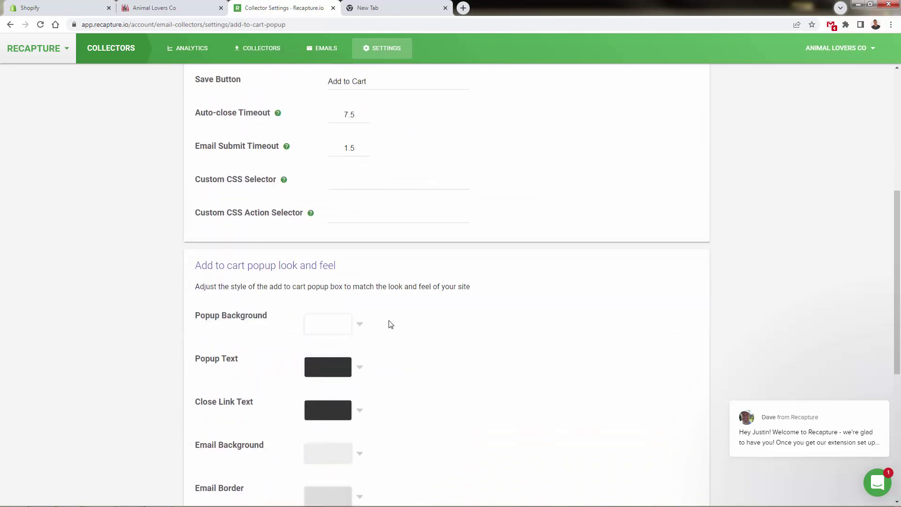
{"action": "scroll", "coordinate": [389, 321], "scroll_direction": "down", "scroll_amount": 2}
{"action": "scroll", "coordinate": [389, 324], "scroll_direction": "down", "scroll_amount": 1}
{"action": "scroll", "coordinate": [388, 322], "scroll_direction": "down", "scroll_amount": 2}
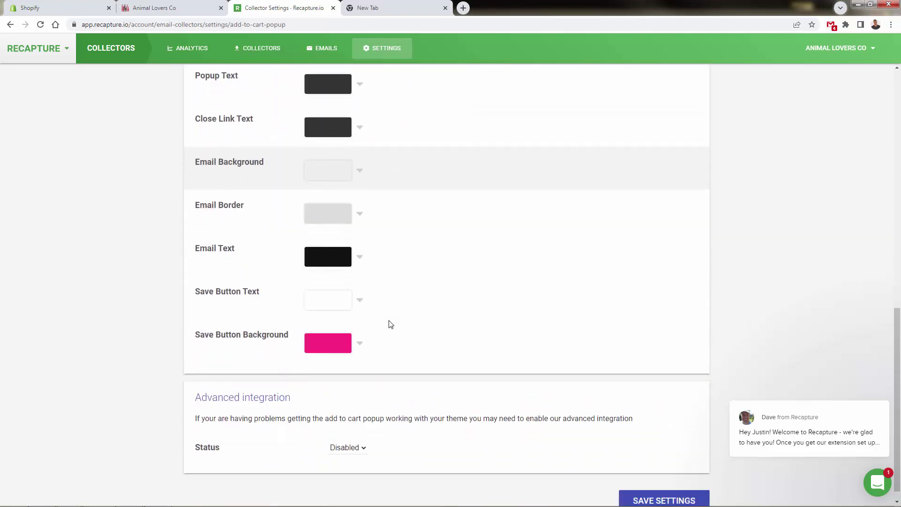
{"action": "scroll", "coordinate": [390, 399], "scroll_direction": "up", "scroll_amount": 2}
{"action": "scroll", "coordinate": [389, 399], "scroll_direction": "up", "scroll_amount": 1}
{"action": "scroll", "coordinate": [389, 399], "scroll_direction": "down", "scroll_amount": 1}
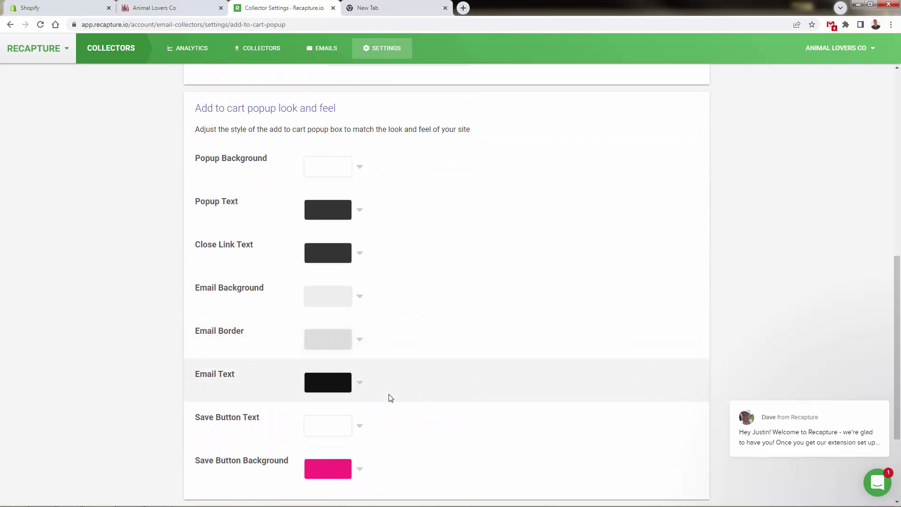
{"action": "scroll", "coordinate": [390, 398], "scroll_direction": "down", "scroll_amount": 1}
Set the Add to Cart Popup's save button background colour to red.
{"action": "left_click", "coordinate": [316, 424]}
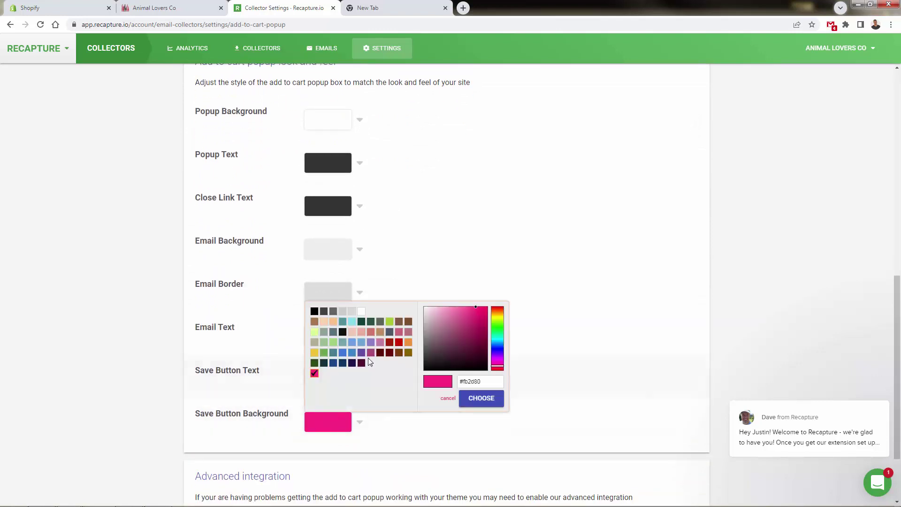
{"action": "left_click", "coordinate": [470, 340]}
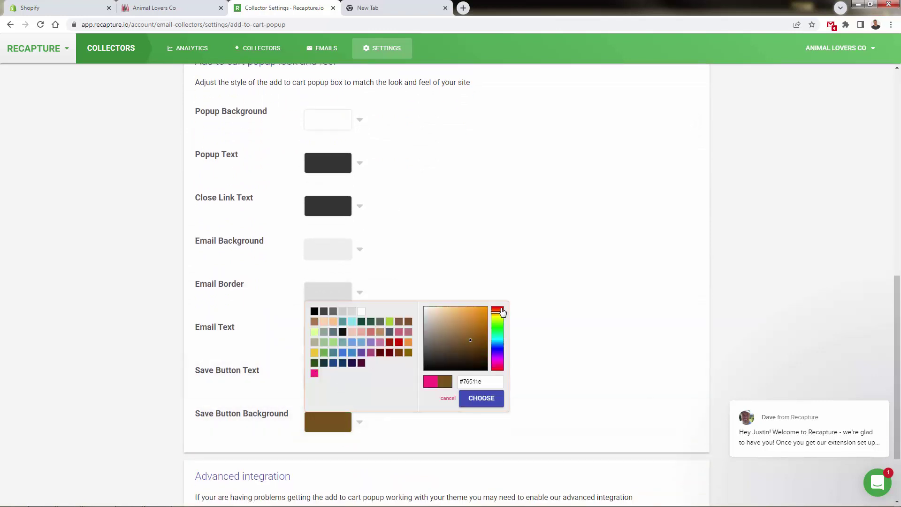
{"action": "left_click_drag", "start_coordinate": [500, 363], "coordinate": [495, 308]}
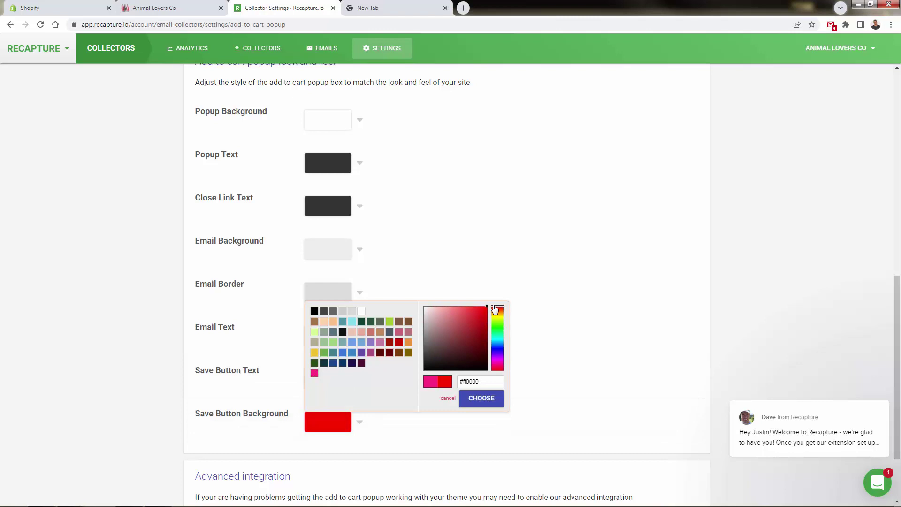
{"action": "left_click", "coordinate": [481, 399]}
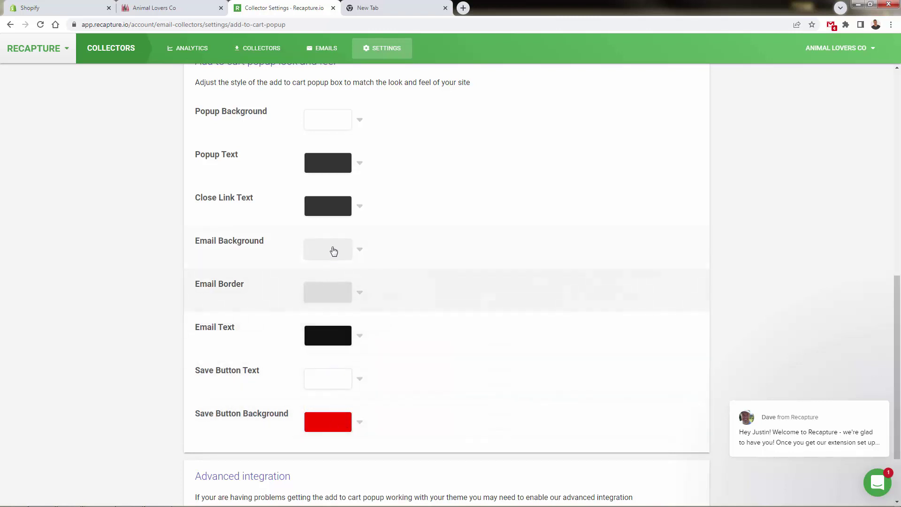
Make the popup text bright red and save the Add to Cart Popup settings.
{"action": "left_click", "coordinate": [318, 172]}
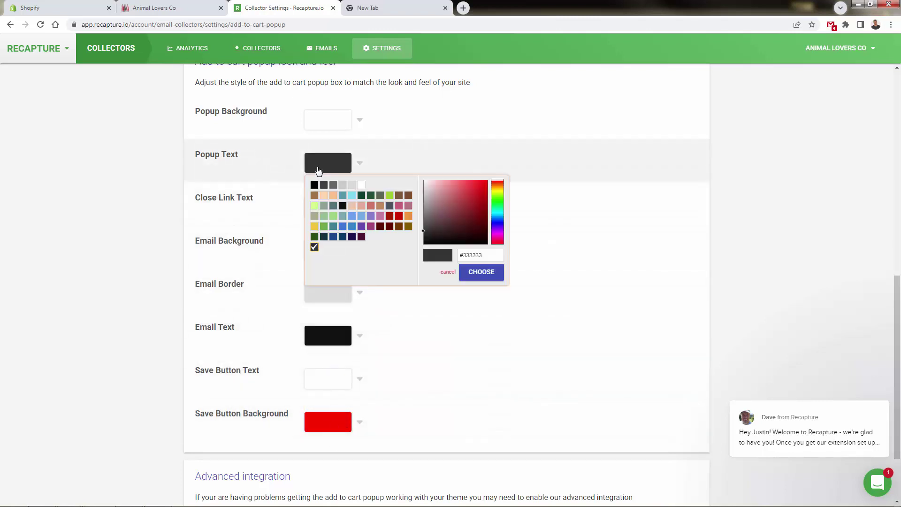
{"action": "left_click_drag", "start_coordinate": [479, 184], "coordinate": [492, 182]}
{"action": "left_click", "coordinate": [481, 272]}
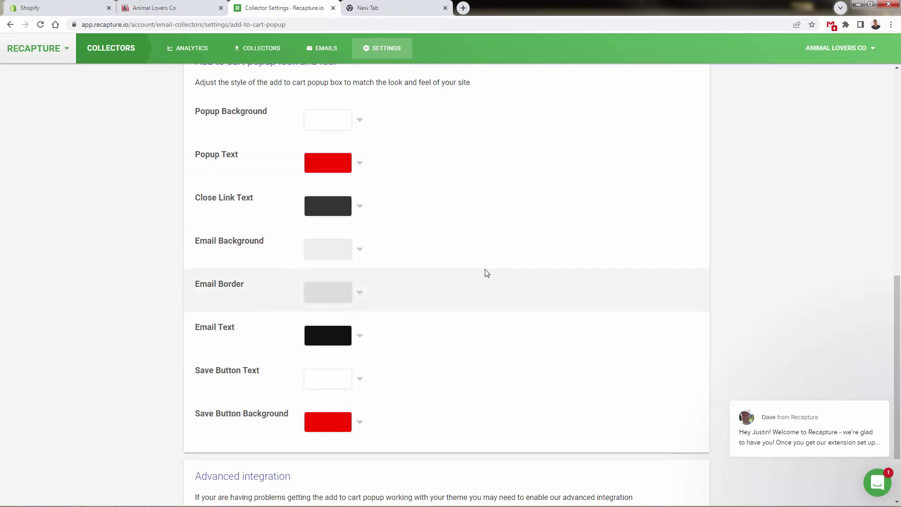
{"action": "scroll", "coordinate": [411, 380], "scroll_direction": "down", "scroll_amount": 2}
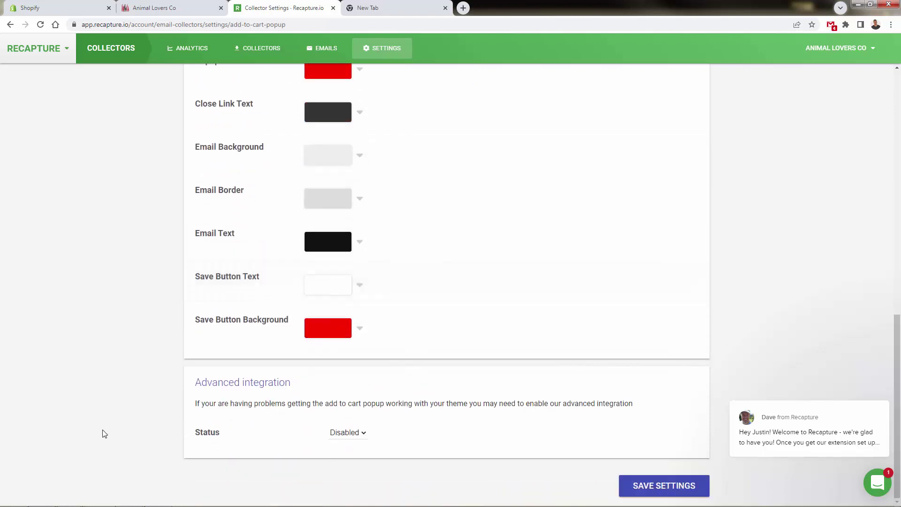
{"action": "left_click", "coordinate": [640, 492]}
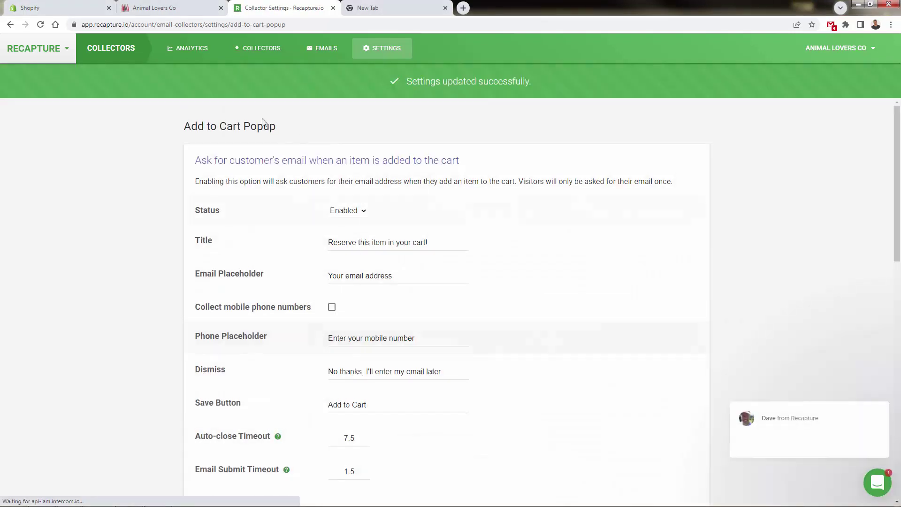
Return to the Setup Guide and open the Account Dashboard with its zero stats.
{"action": "key", "text": "alt+Left"}
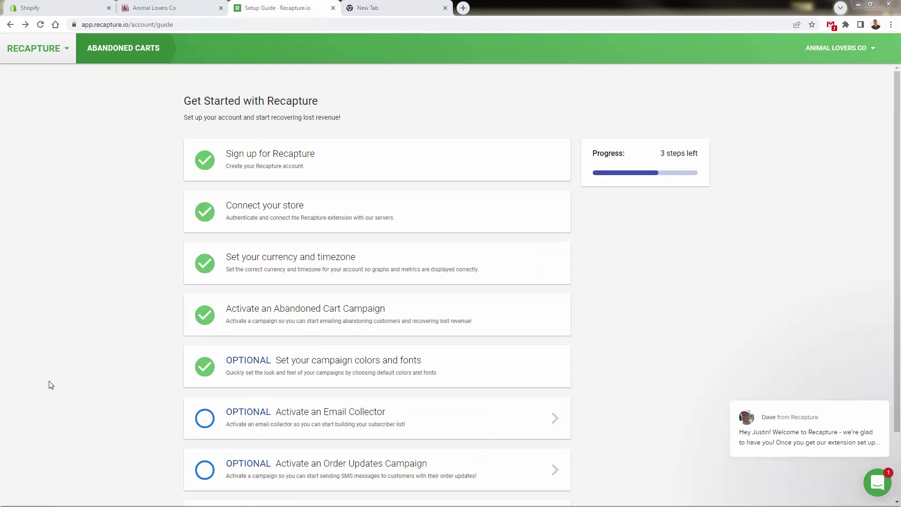
{"action": "scroll", "coordinate": [80, 340], "scroll_direction": "down", "scroll_amount": 2}
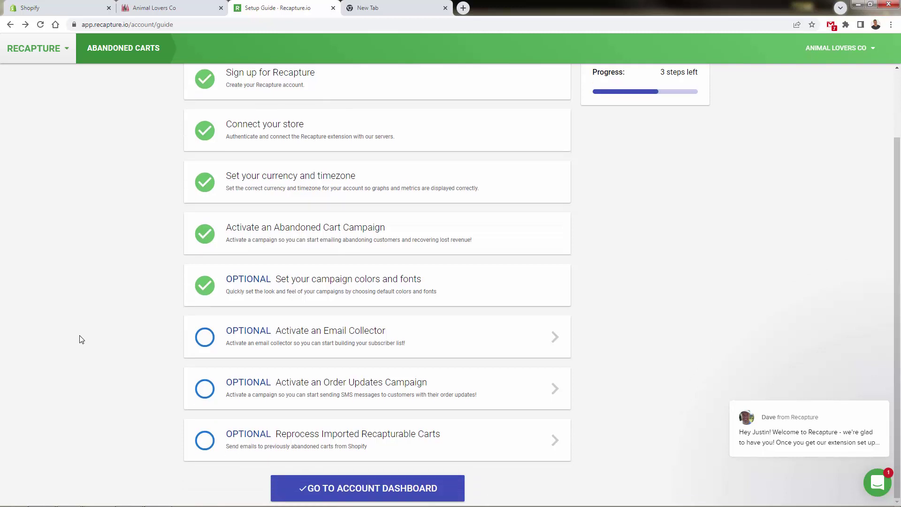
{"action": "left_click", "coordinate": [318, 492]}
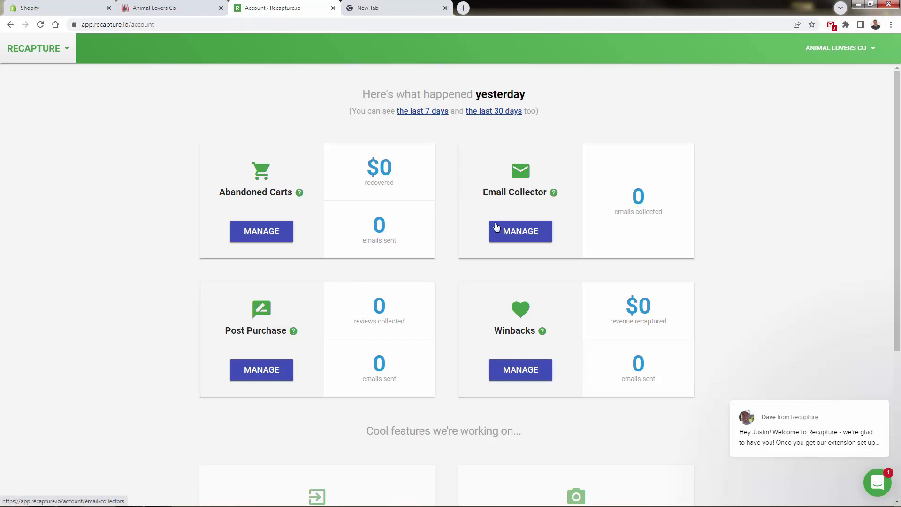
{"action": "scroll", "coordinate": [374, 250], "scroll_direction": "down", "scroll_amount": 2}
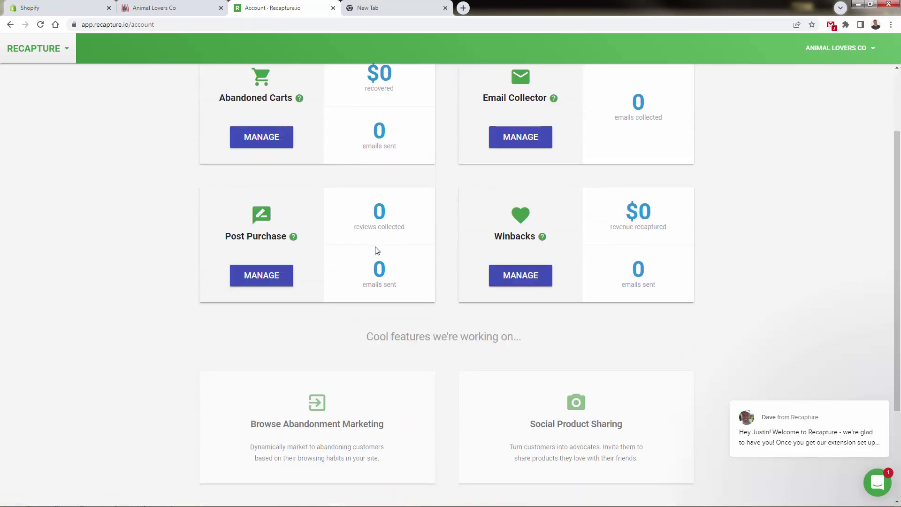
{"action": "scroll", "coordinate": [374, 249], "scroll_direction": "down", "scroll_amount": 1}
{"action": "scroll", "coordinate": [401, 203], "scroll_direction": "up", "scroll_amount": 3}
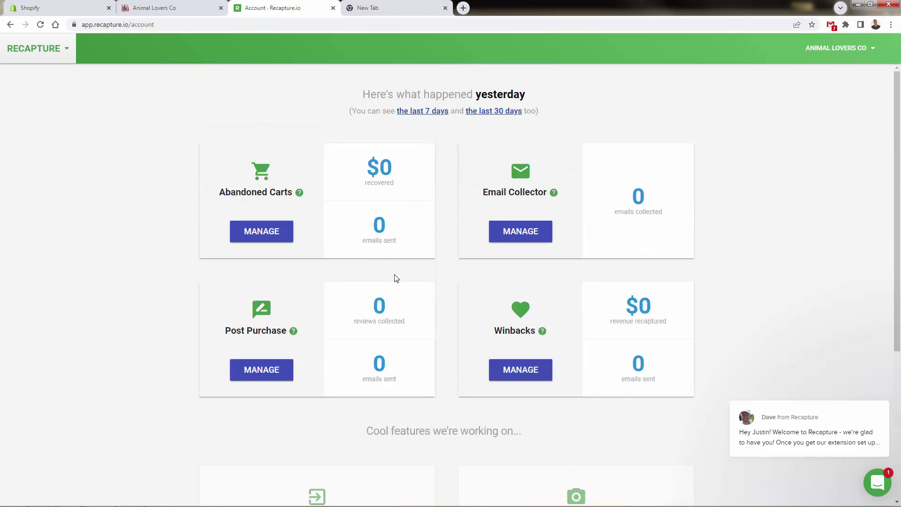
{"action": "scroll", "coordinate": [396, 278], "scroll_direction": "down", "scroll_amount": 1}
{"action": "scroll", "coordinate": [395, 275], "scroll_direction": "down", "scroll_amount": 2}
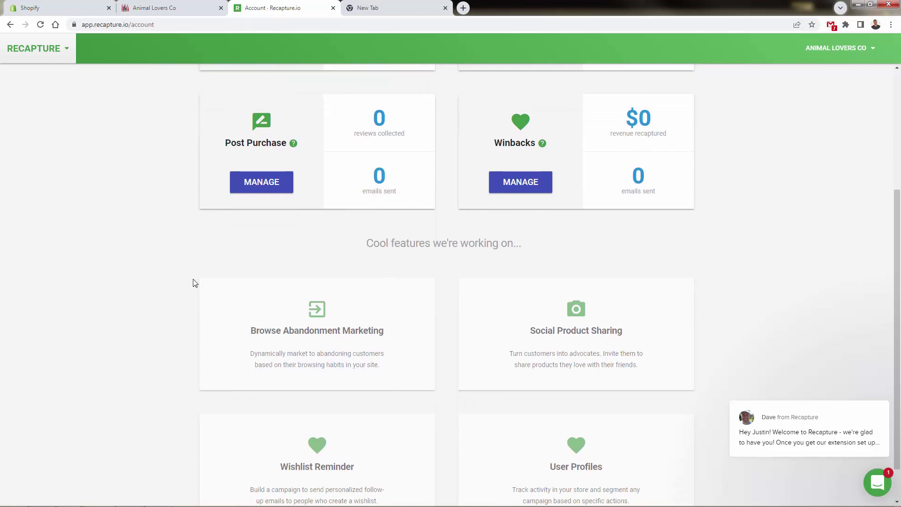
{"action": "scroll", "coordinate": [195, 283], "scroll_direction": "down", "scroll_amount": 1}
{"action": "scroll", "coordinate": [447, 282], "scroll_direction": "up", "scroll_amount": 4}
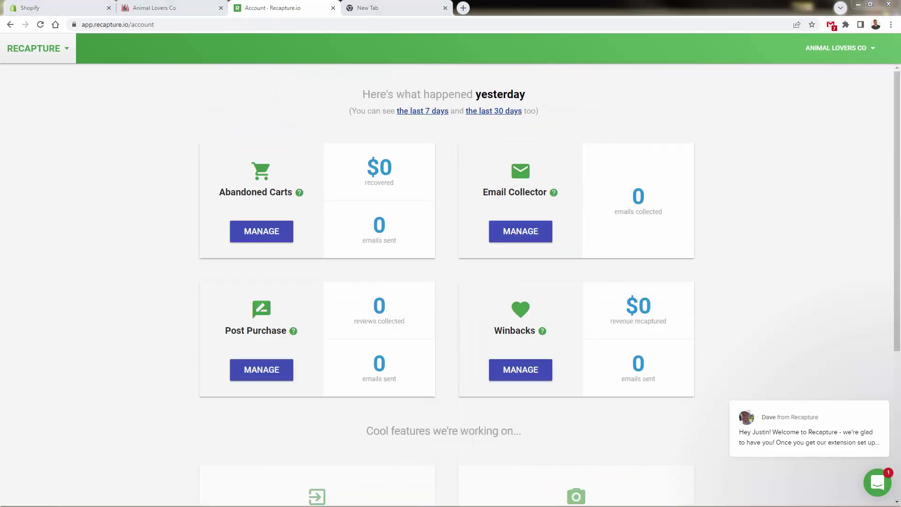
Switch to the Live Cart Feed from the RECAPTURE menu, which shows no carts yet.
{"action": "left_click", "coordinate": [37, 48]}
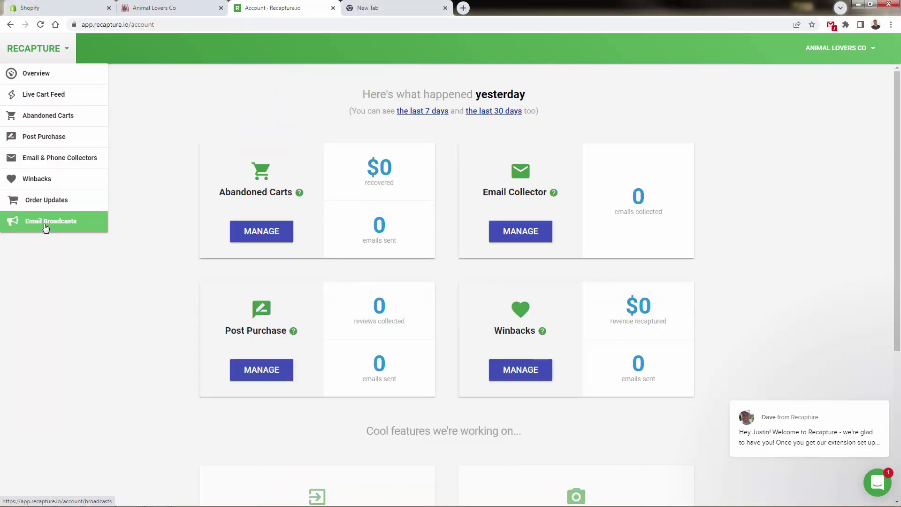
{"action": "left_click", "coordinate": [53, 97]}
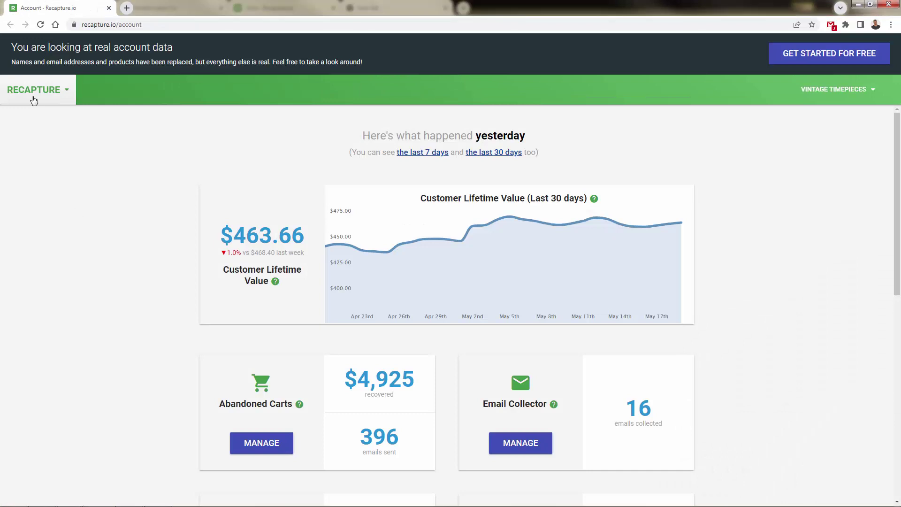
Open the demo store's Live Cart Feed from the RECAPTURE section menu.
{"action": "left_click", "coordinate": [34, 99]}
{"action": "left_click", "coordinate": [32, 138]}
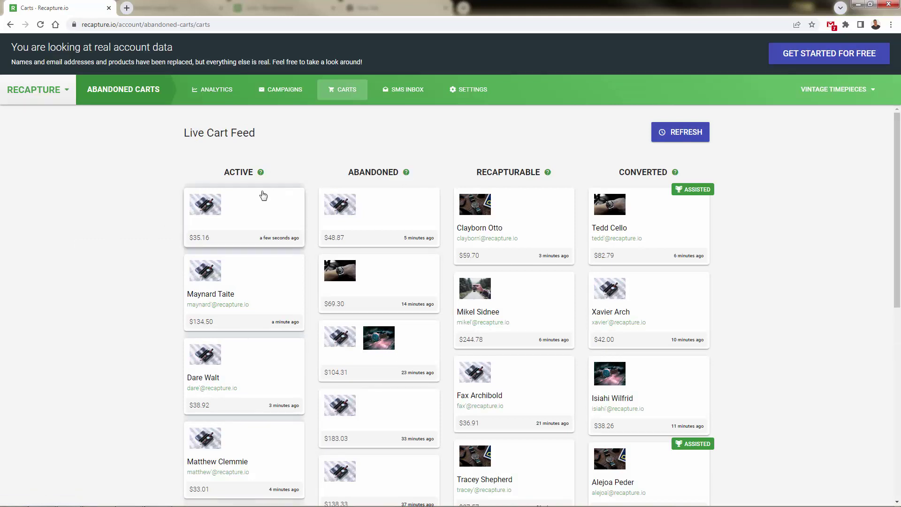
{"action": "scroll", "coordinate": [231, 288], "scroll_direction": "down", "scroll_amount": 1}
{"action": "scroll", "coordinate": [231, 287], "scroll_direction": "down", "scroll_amount": 3}
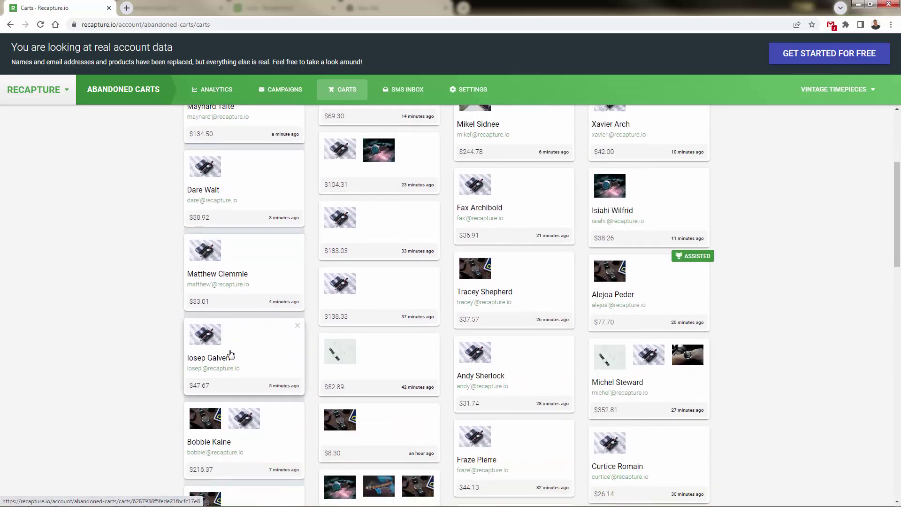
{"action": "scroll", "coordinate": [230, 354], "scroll_direction": "down", "scroll_amount": 2}
{"action": "scroll", "coordinate": [230, 354], "scroll_direction": "down", "scroll_amount": 2}
{"action": "scroll", "coordinate": [227, 388], "scroll_direction": "up", "scroll_amount": 5}
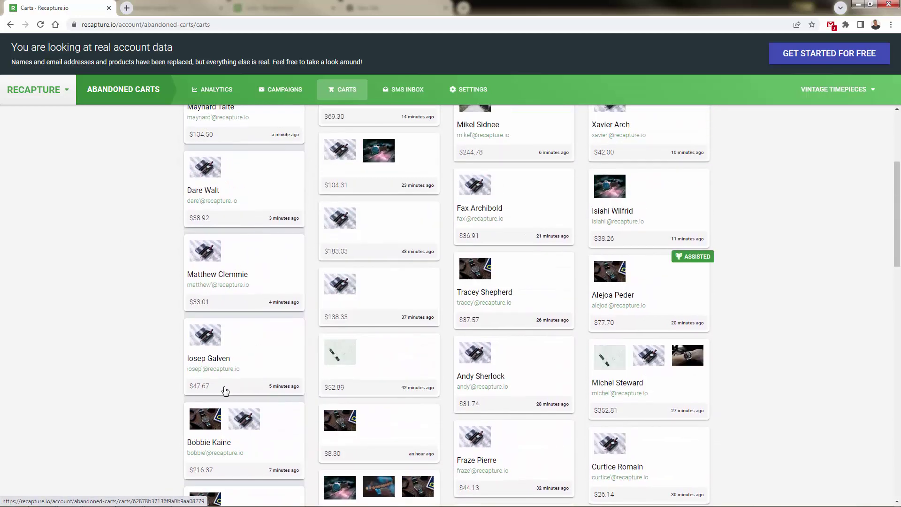
{"action": "scroll", "coordinate": [227, 389], "scroll_direction": "up", "scroll_amount": 3}
{"action": "scroll", "coordinate": [229, 291], "scroll_direction": "down", "scroll_amount": 1}
{"action": "scroll", "coordinate": [230, 291], "scroll_direction": "down", "scroll_amount": 3}
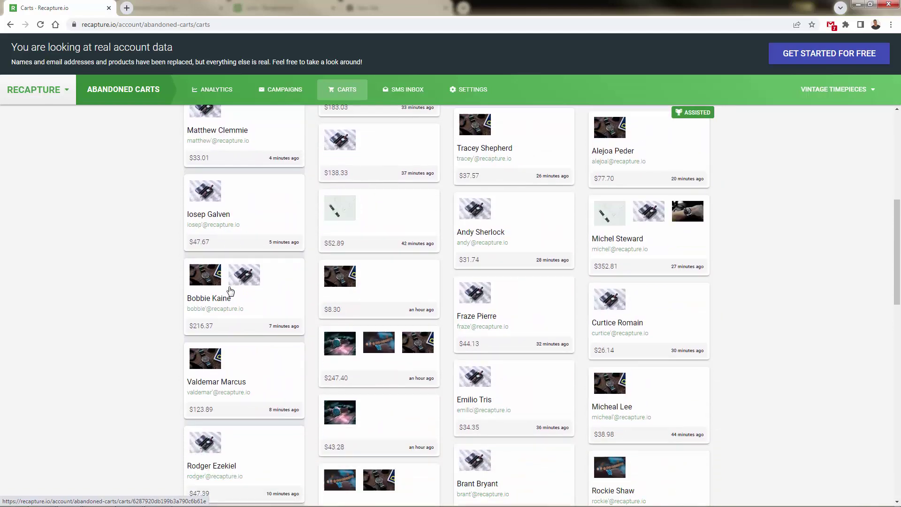
{"action": "scroll", "coordinate": [228, 291], "scroll_direction": "down", "scroll_amount": 3}
{"action": "scroll", "coordinate": [228, 317], "scroll_direction": "down", "scroll_amount": 2}
{"action": "scroll", "coordinate": [225, 353], "scroll_direction": "down", "scroll_amount": 2}
{"action": "scroll", "coordinate": [225, 356], "scroll_direction": "down", "scroll_amount": 1}
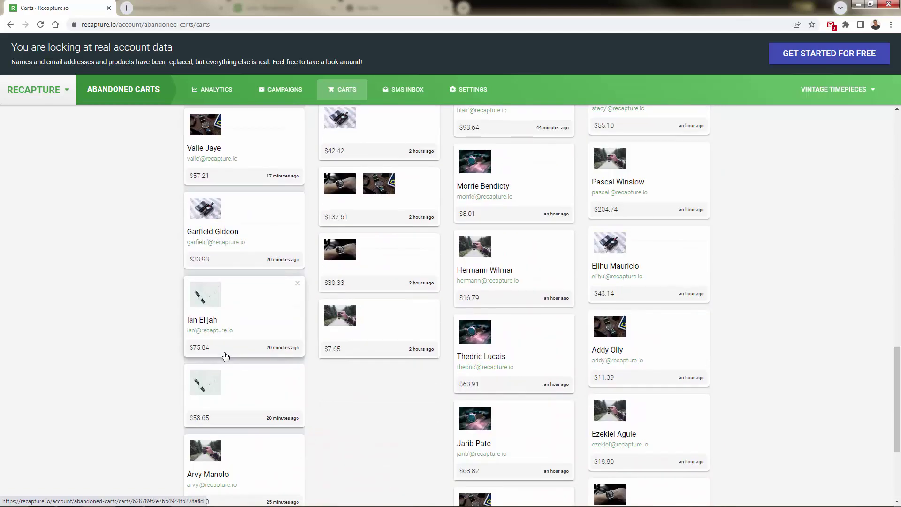
{"action": "scroll", "coordinate": [226, 356], "scroll_direction": "up", "scroll_amount": 5}
{"action": "scroll", "coordinate": [226, 356], "scroll_direction": "up", "scroll_amount": 5}
{"action": "scroll", "coordinate": [226, 357], "scroll_direction": "up", "scroll_amount": 2}
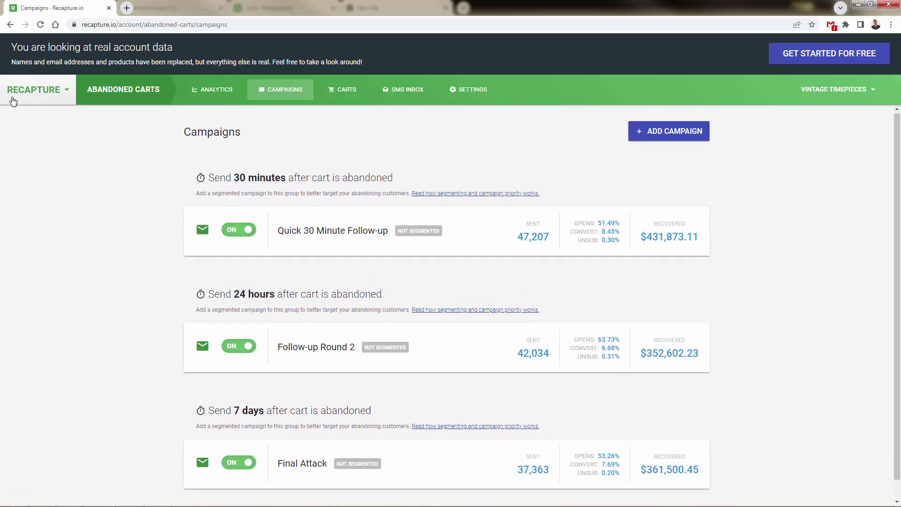
Return to the demo account's Live Cart Feed through the RECAPTURE section menu.
{"action": "left_click", "coordinate": [33, 89]}
{"action": "left_click", "coordinate": [25, 136]}
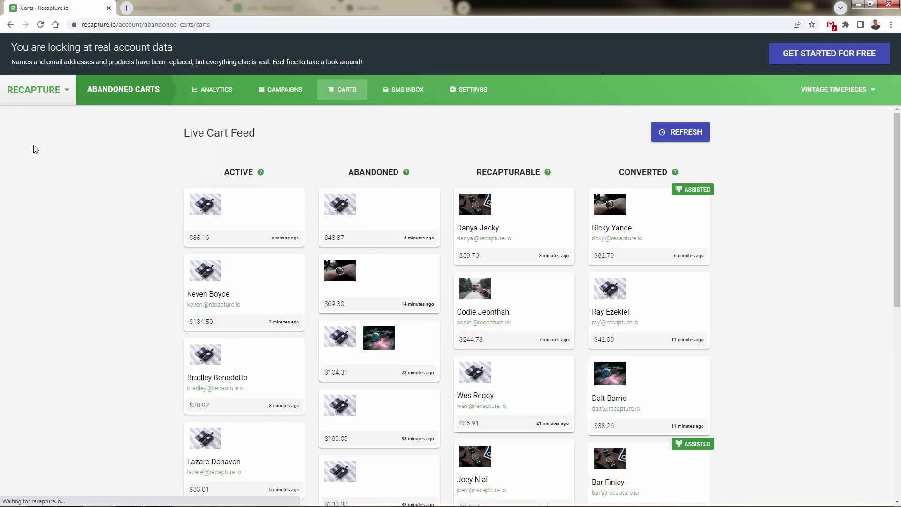
{"action": "scroll", "coordinate": [99, 254], "scroll_direction": "down", "scroll_amount": 1}
{"action": "scroll", "coordinate": [99, 254], "scroll_direction": "down", "scroll_amount": 2}
{"action": "scroll", "coordinate": [130, 236], "scroll_direction": "up", "scroll_amount": 3}
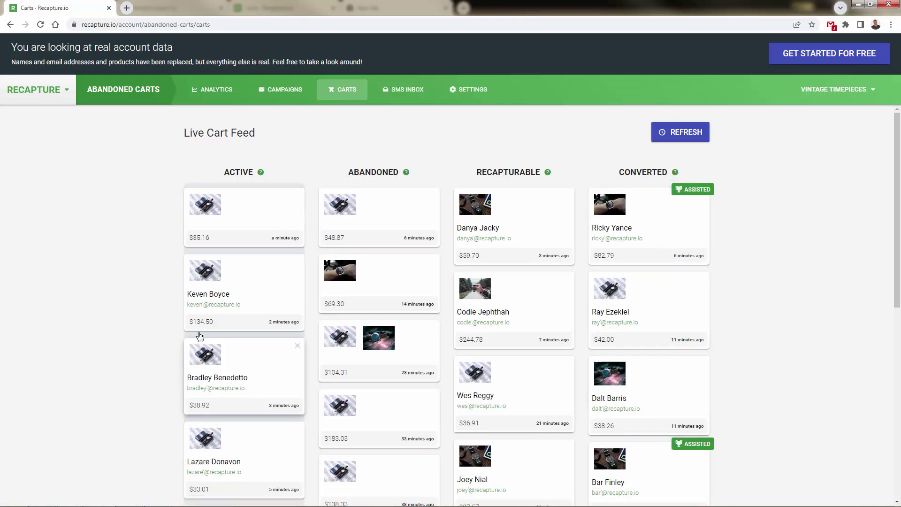
{"action": "scroll", "coordinate": [194, 367], "scroll_direction": "down", "scroll_amount": 1}
{"action": "scroll", "coordinate": [198, 352], "scroll_direction": "down", "scroll_amount": 1}
{"action": "scroll", "coordinate": [211, 303], "scroll_direction": "up", "scroll_amount": 1}
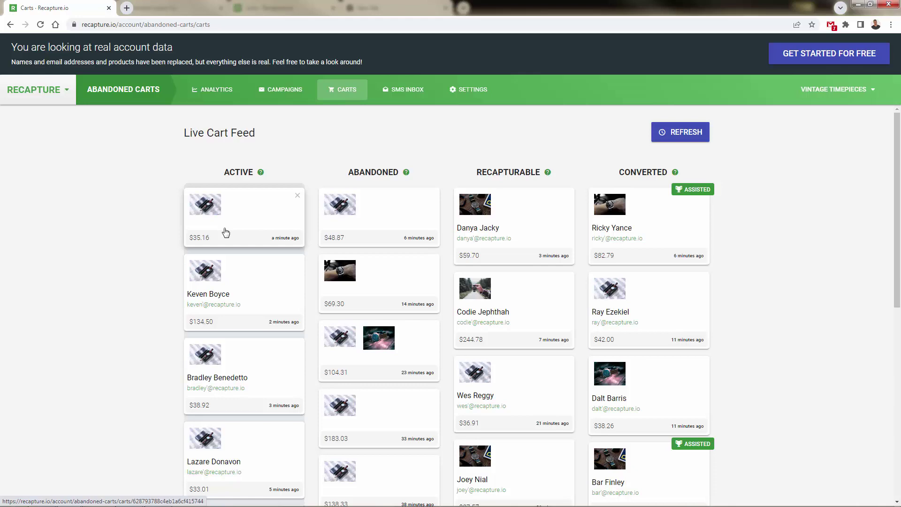
{"action": "scroll", "coordinate": [225, 233], "scroll_direction": "down", "scroll_amount": 1}
{"action": "scroll", "coordinate": [225, 233], "scroll_direction": "down", "scroll_amount": 1}
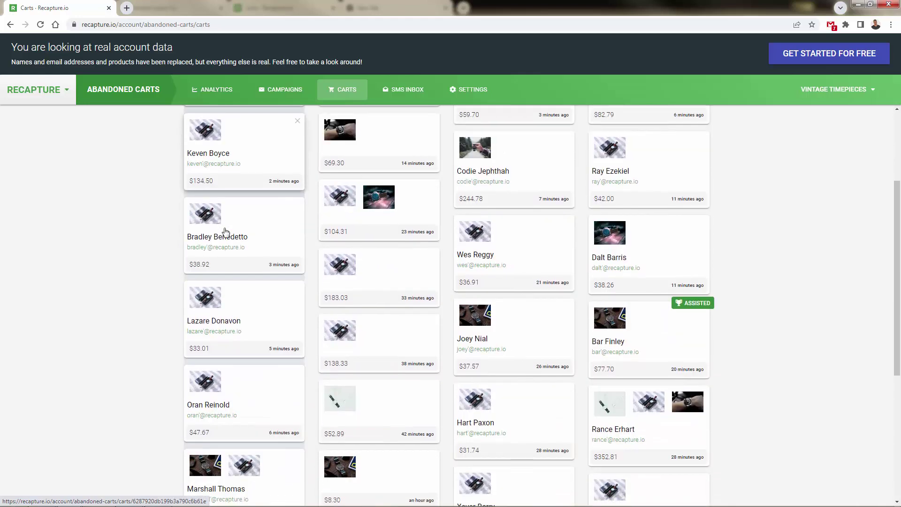
{"action": "scroll", "coordinate": [226, 232], "scroll_direction": "up", "scroll_amount": 1}
{"action": "scroll", "coordinate": [240, 290], "scroll_direction": "up", "scroll_amount": 1}
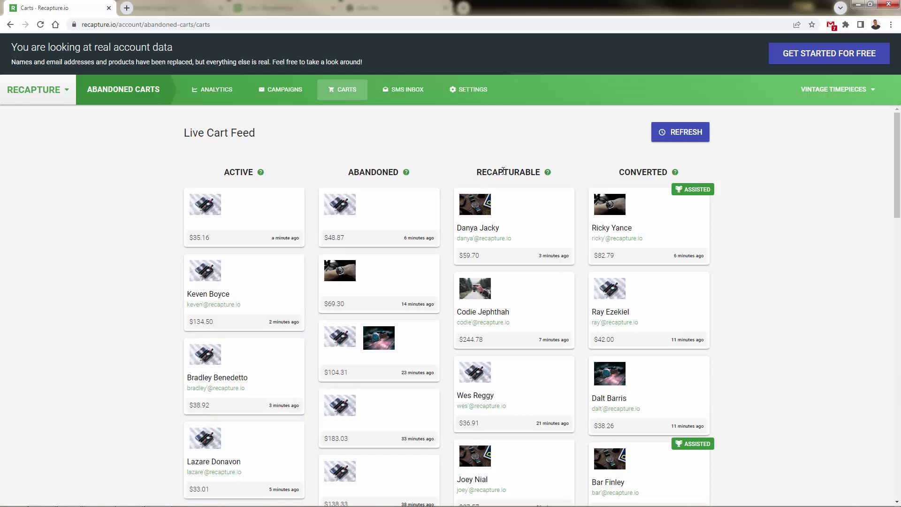
{"action": "scroll", "coordinate": [503, 203], "scroll_direction": "down", "scroll_amount": 2}
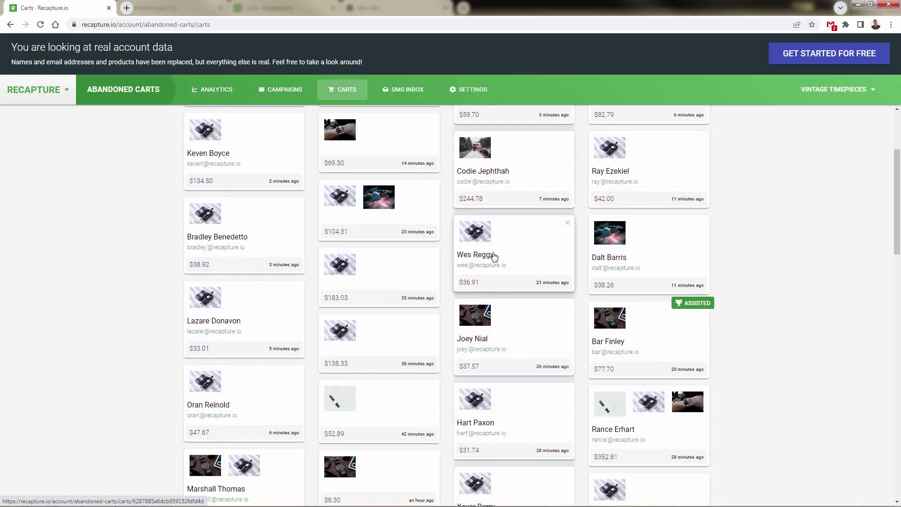
{"action": "scroll", "coordinate": [493, 255], "scroll_direction": "up", "scroll_amount": 1}
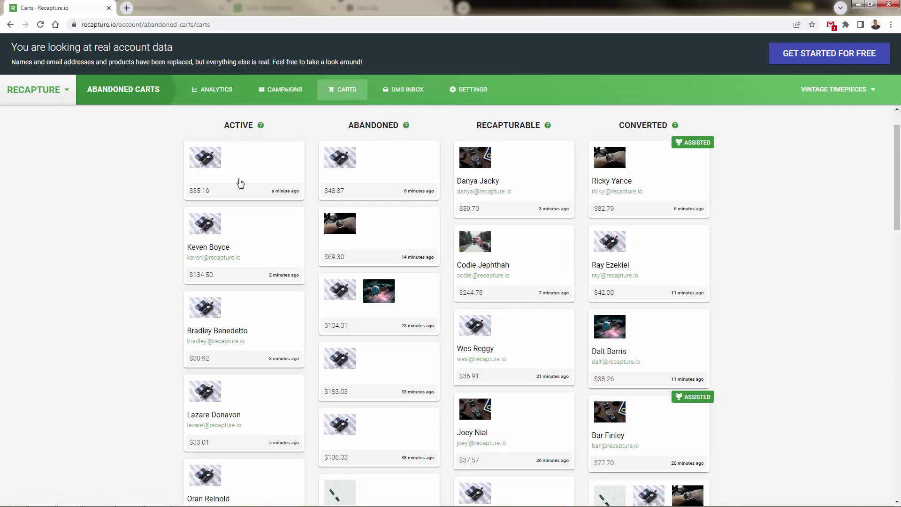
{"action": "scroll", "coordinate": [240, 182], "scroll_direction": "up", "scroll_amount": 1}
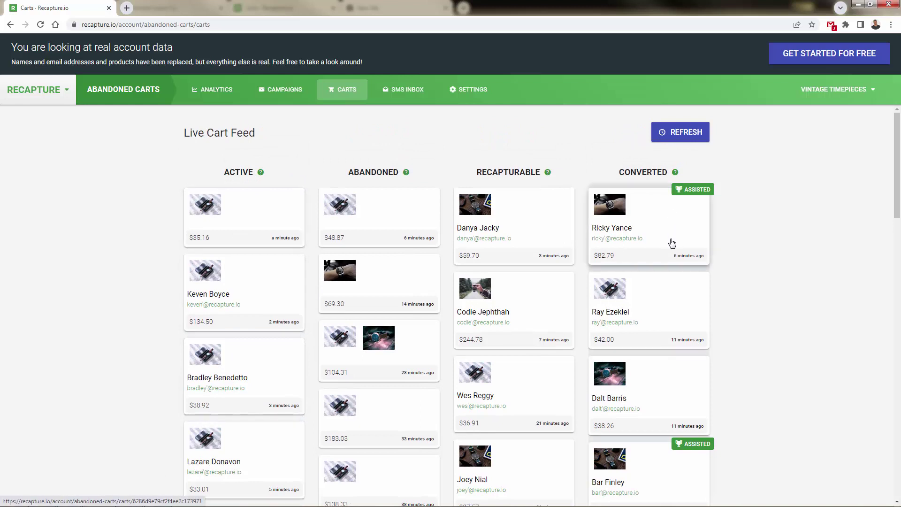
{"action": "scroll", "coordinate": [729, 452], "scroll_direction": "down", "scroll_amount": 1}
{"action": "scroll", "coordinate": [729, 452], "scroll_direction": "up", "scroll_amount": 1}
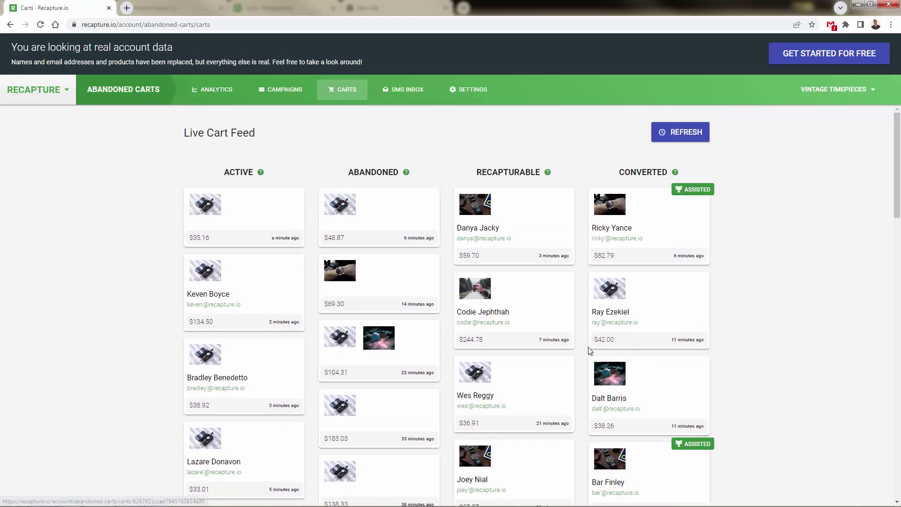
{"action": "scroll", "coordinate": [607, 325], "scroll_direction": "down", "scroll_amount": 5}
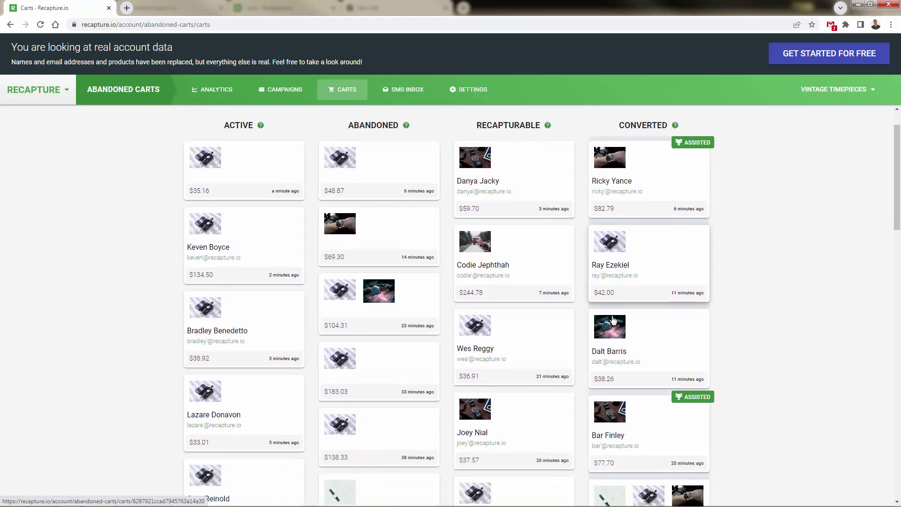
{"action": "scroll", "coordinate": [641, 341], "scroll_direction": "down", "scroll_amount": 1}
{"action": "scroll", "coordinate": [641, 341], "scroll_direction": "down", "scroll_amount": 2}
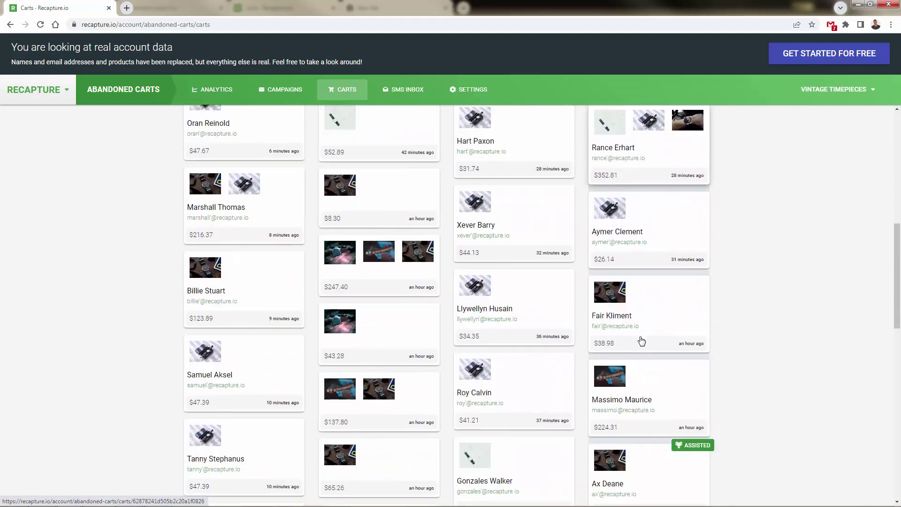
{"action": "scroll", "coordinate": [641, 341], "scroll_direction": "down", "scroll_amount": 1}
{"action": "scroll", "coordinate": [642, 341], "scroll_direction": "down", "scroll_amount": 2}
{"action": "scroll", "coordinate": [642, 341], "scroll_direction": "down", "scroll_amount": 1}
{"action": "scroll", "coordinate": [639, 342], "scroll_direction": "down", "scroll_amount": 3}
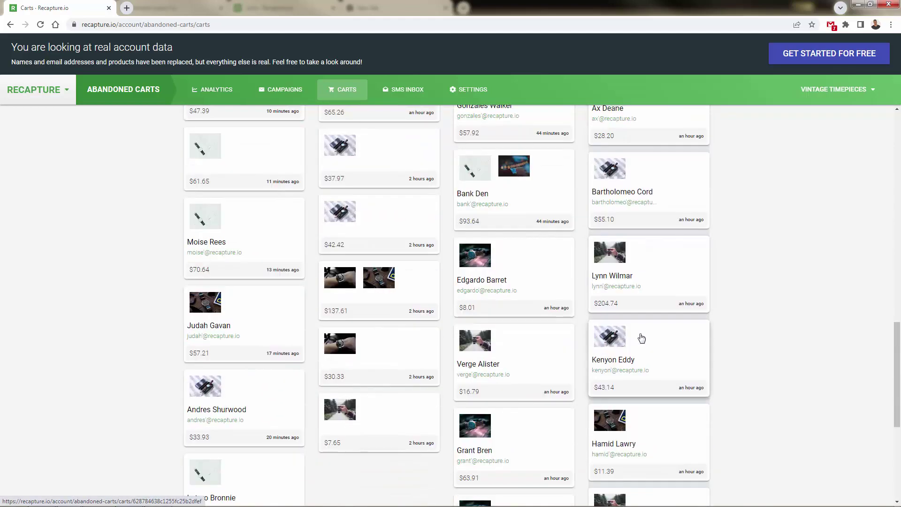
{"action": "scroll", "coordinate": [639, 340], "scroll_direction": "down", "scroll_amount": 2}
{"action": "scroll", "coordinate": [641, 338], "scroll_direction": "down", "scroll_amount": 2}
{"action": "scroll", "coordinate": [648, 386], "scroll_direction": "up", "scroll_amount": 8}
{"action": "scroll", "coordinate": [652, 374], "scroll_direction": "up", "scroll_amount": 5}
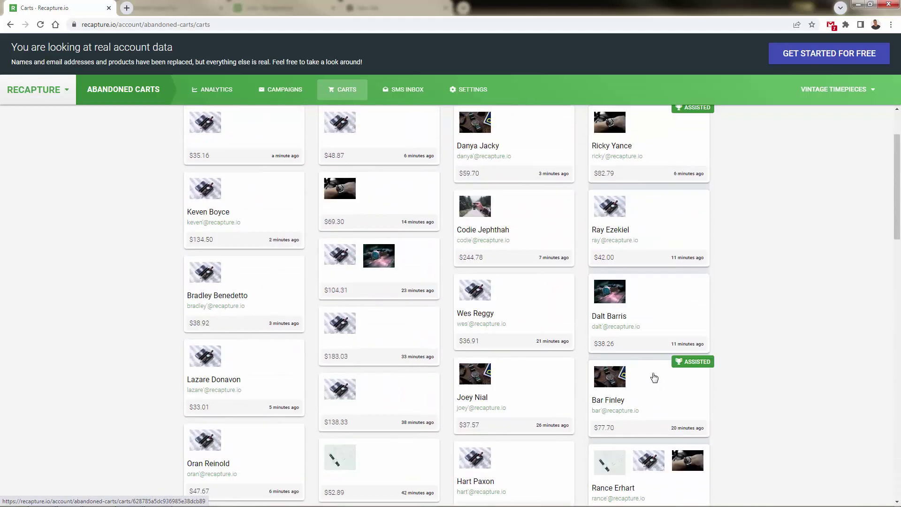
{"action": "scroll", "coordinate": [652, 374], "scroll_direction": "up", "scroll_amount": 2}
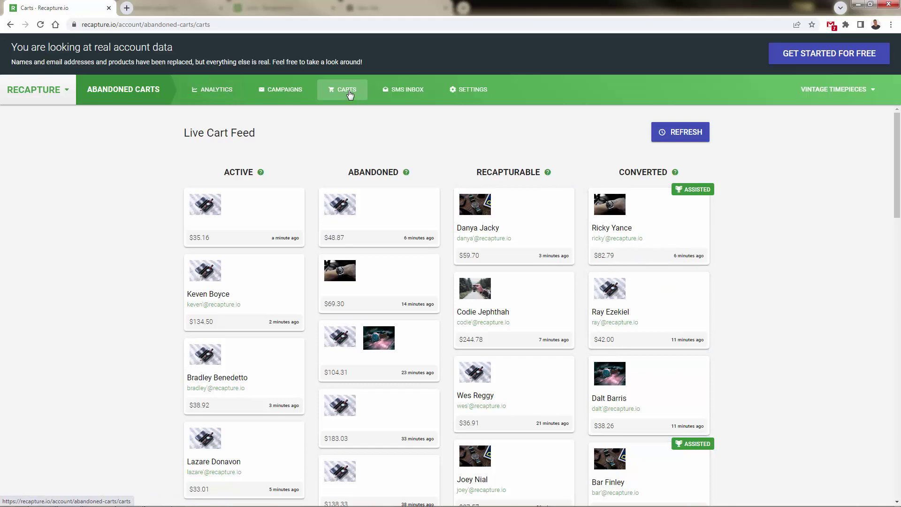
{"action": "scroll", "coordinate": [238, 363], "scroll_direction": "down", "scroll_amount": 2}
{"action": "scroll", "coordinate": [238, 374], "scroll_direction": "down", "scroll_amount": 2}
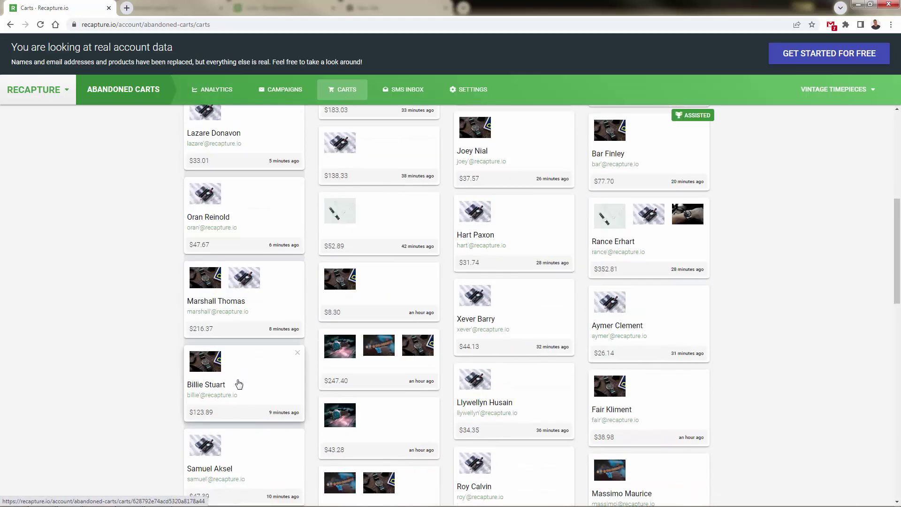
{"action": "scroll", "coordinate": [599, 233], "scroll_direction": "up", "scroll_amount": 5}
{"action": "left_click", "coordinate": [674, 237]}
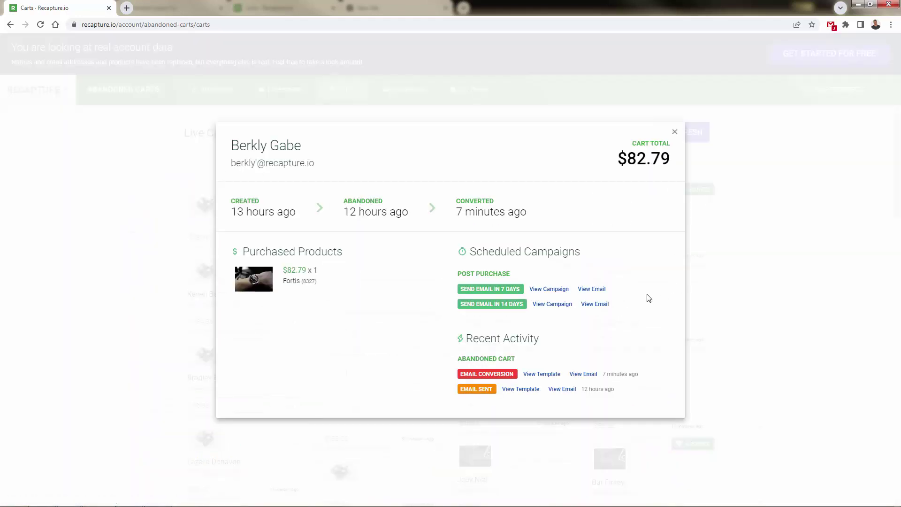
{"action": "left_click_drag", "start_coordinate": [235, 202], "coordinate": [275, 205]}
{"action": "left_click", "coordinate": [275, 204]}
{"action": "left_click_drag", "start_coordinate": [348, 225], "coordinate": [396, 218]}
{"action": "left_click", "coordinate": [397, 217]}
{"action": "left_click_drag", "start_coordinate": [463, 204], "coordinate": [528, 215]}
{"action": "left_click", "coordinate": [495, 296]}
{"action": "triple_click", "coordinate": [481, 272]}
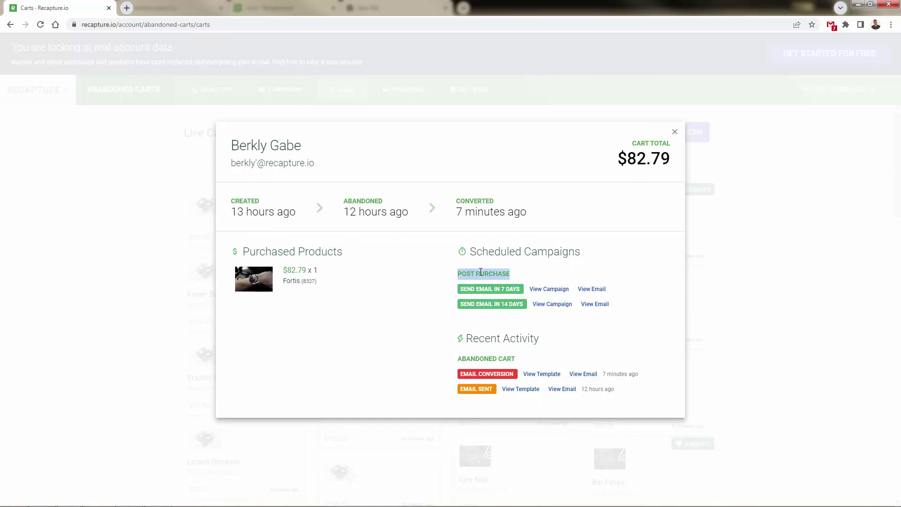
{"action": "left_click", "coordinate": [481, 273]}
{"action": "triple_click", "coordinate": [481, 272]}
{"action": "left_click", "coordinate": [481, 272]}
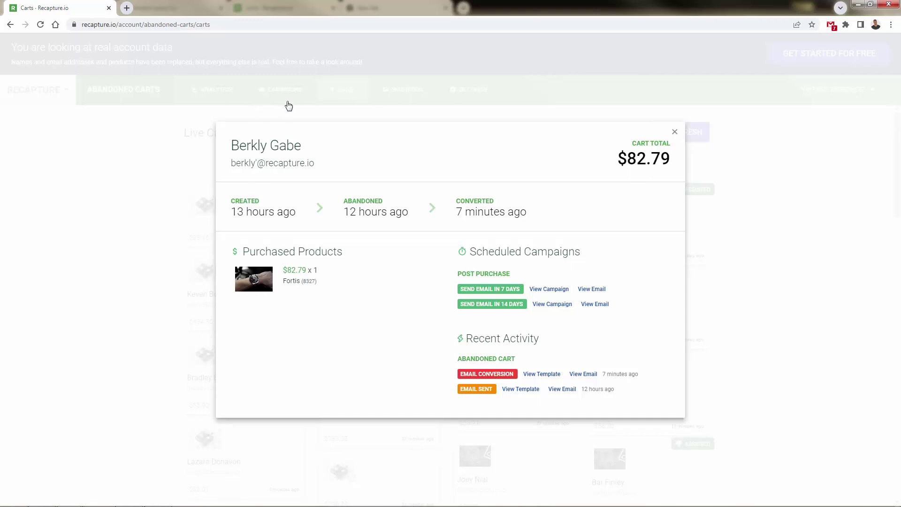
{"action": "left_click", "coordinate": [531, 289]}
Close the $82.79 cart, review the $77.70 assisted cart's abandonment timing, then close it.
{"action": "left_click", "coordinate": [675, 134]}
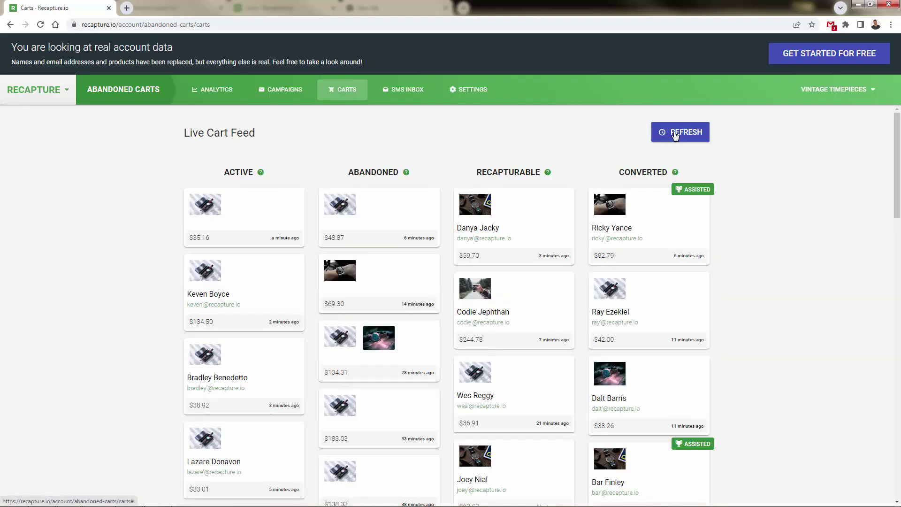
{"action": "scroll", "coordinate": [377, 351], "scroll_direction": "down", "scroll_amount": 2}
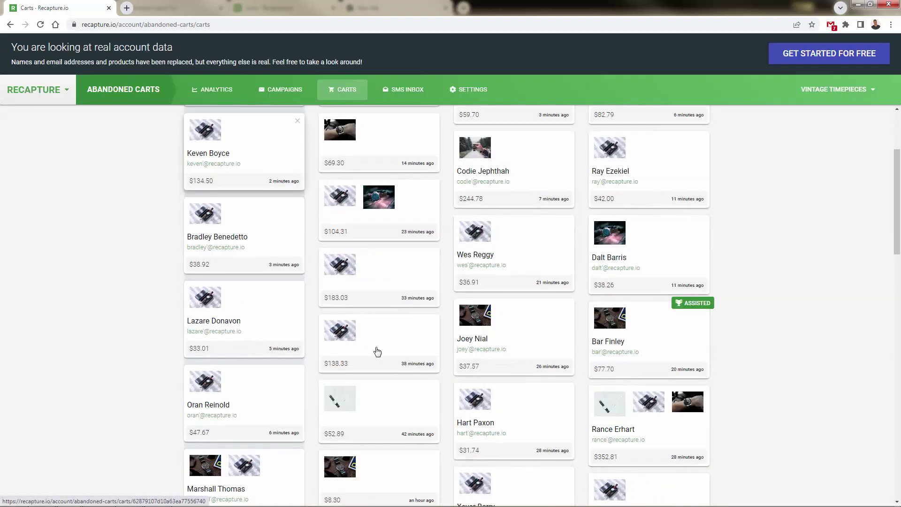
{"action": "left_click", "coordinate": [652, 338]}
{"action": "scroll", "coordinate": [561, 369], "scroll_direction": "down", "scroll_amount": 1}
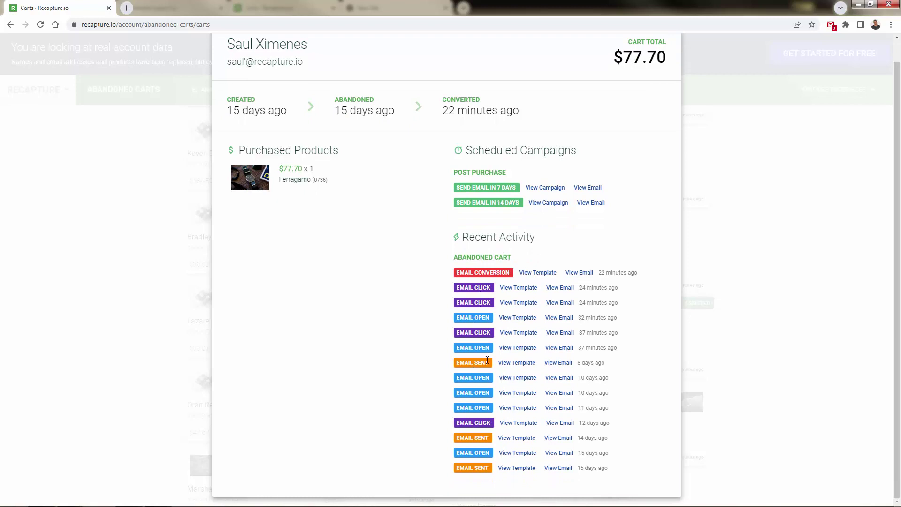
{"action": "scroll", "coordinate": [474, 242], "scroll_direction": "up", "scroll_amount": 1}
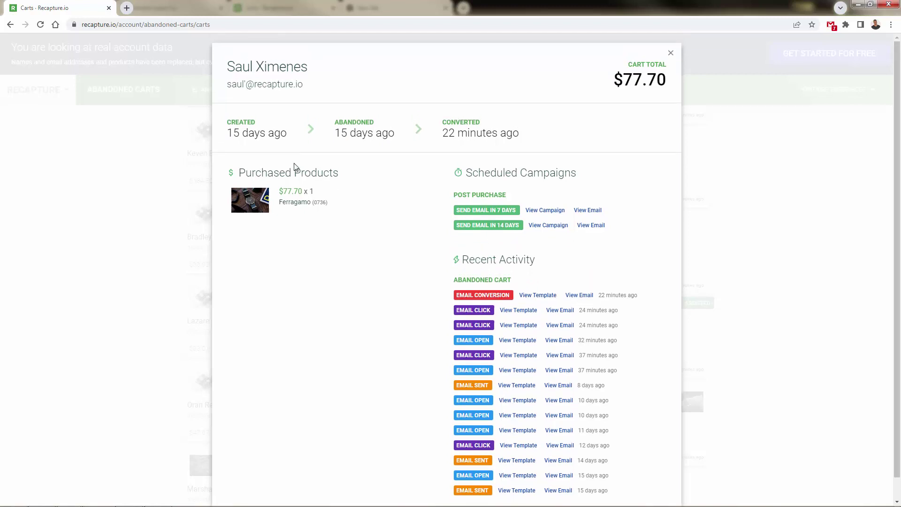
{"action": "left_click_drag", "start_coordinate": [232, 134], "coordinate": [374, 123]}
{"action": "left_click", "coordinate": [435, 125]}
{"action": "left_click", "coordinate": [672, 54]}
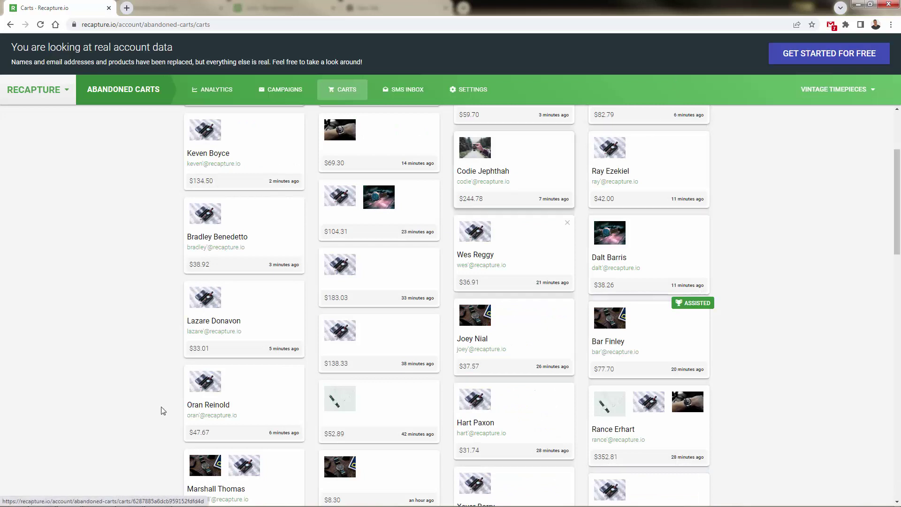
View Post Purchase analytics (1,706 orders, 1,699 emails, 2 reviews), then reopen the RECAPTURE menu.
{"action": "left_click", "coordinate": [39, 90]}
{"action": "mouse_move", "coordinate": [37, 90]}
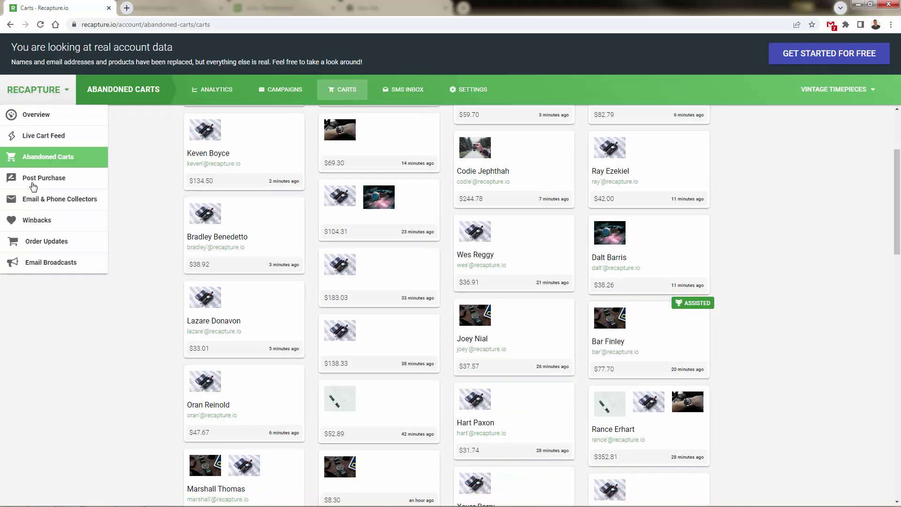
{"action": "left_click", "coordinate": [32, 185]}
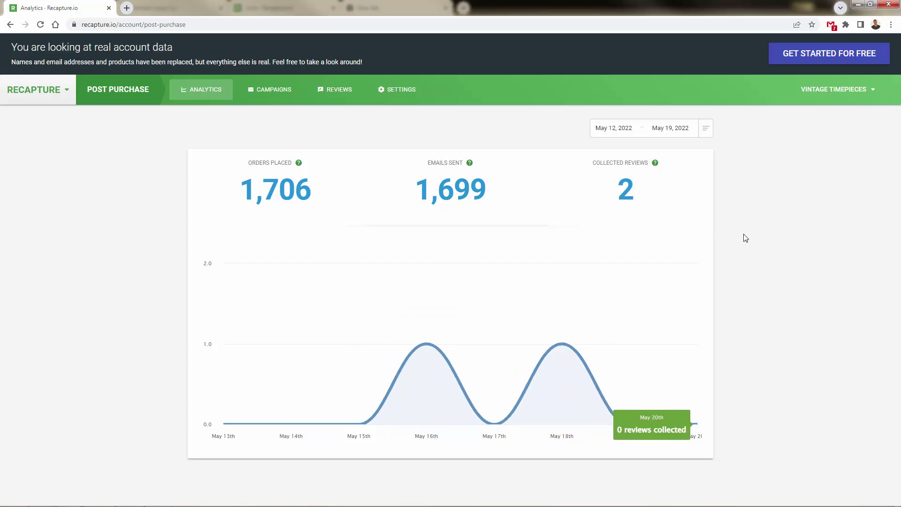
{"action": "left_click", "coordinate": [41, 93]}
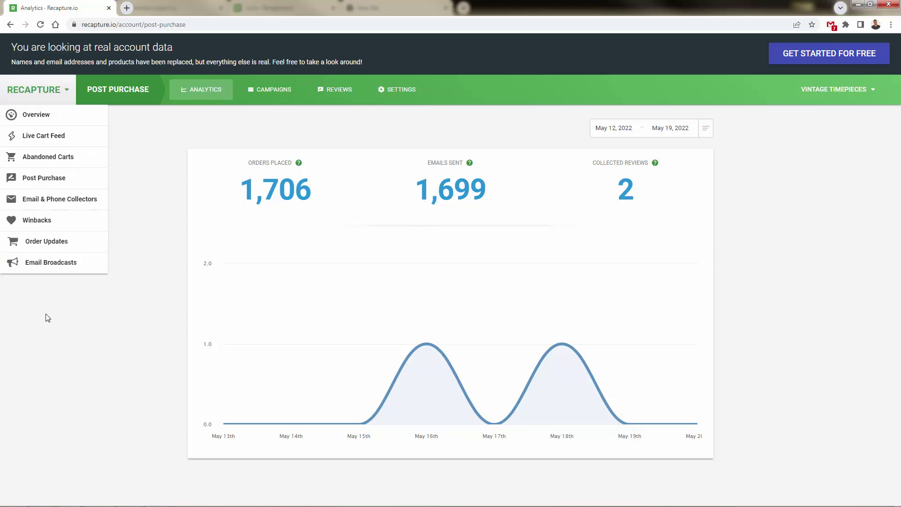
Return to Abandoned Carts and edit the Quick 30 Minute Follow-up campaign.
{"action": "left_click", "coordinate": [64, 157]}
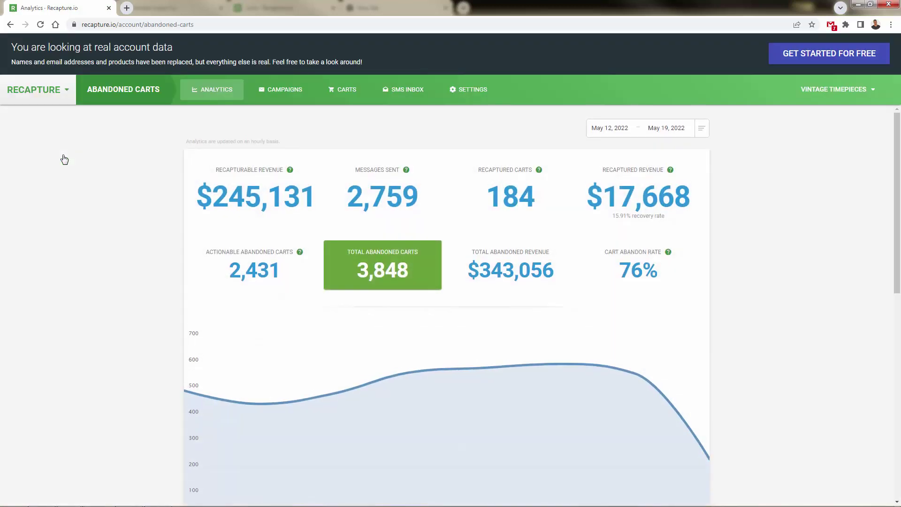
{"action": "left_click", "coordinate": [285, 92]}
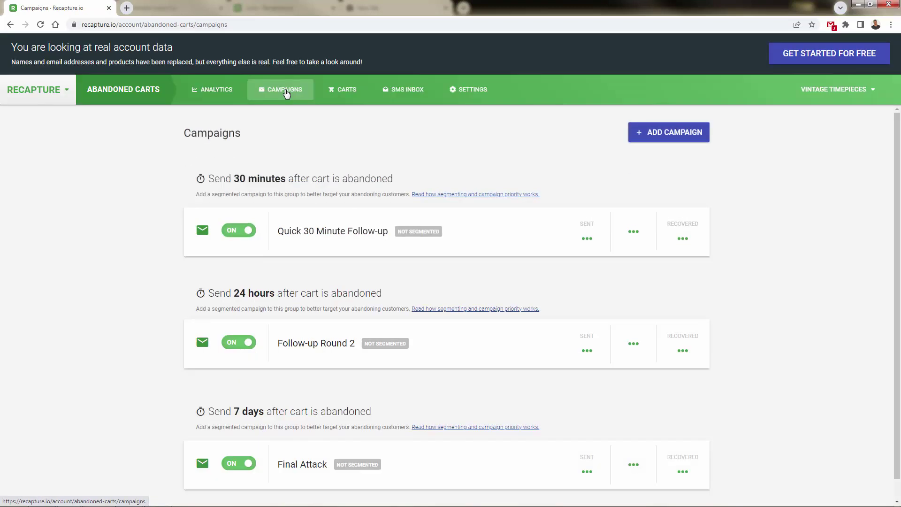
{"action": "mouse_move", "coordinate": [446, 232]}
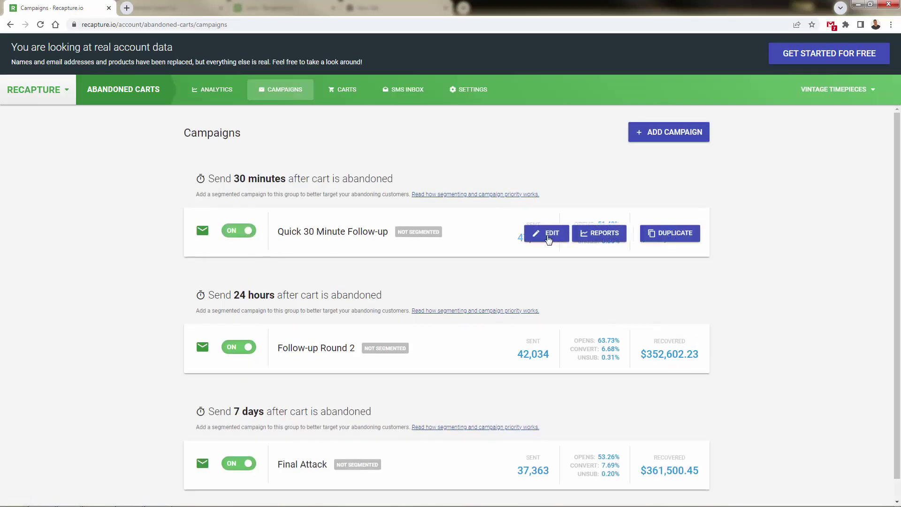
{"action": "left_click", "coordinate": [529, 235]}
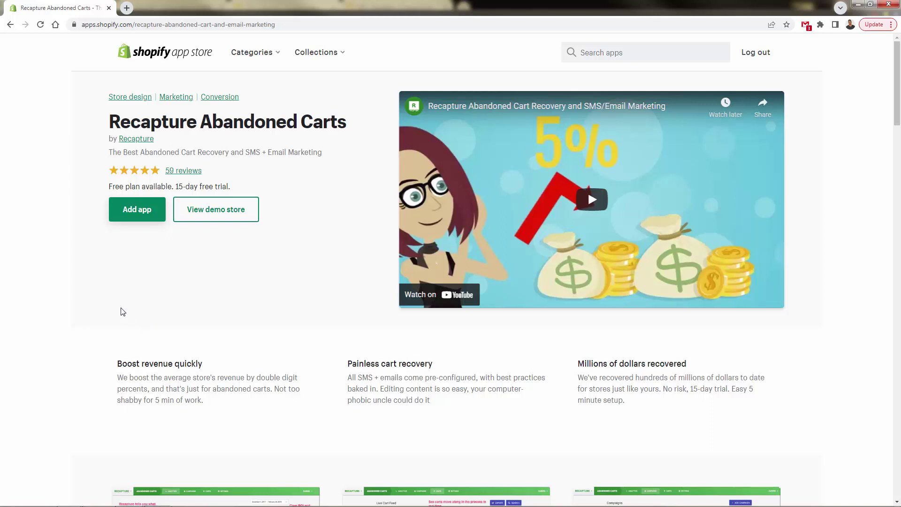
{"action": "scroll", "coordinate": [110, 318], "scroll_direction": "down", "scroll_amount": 2}
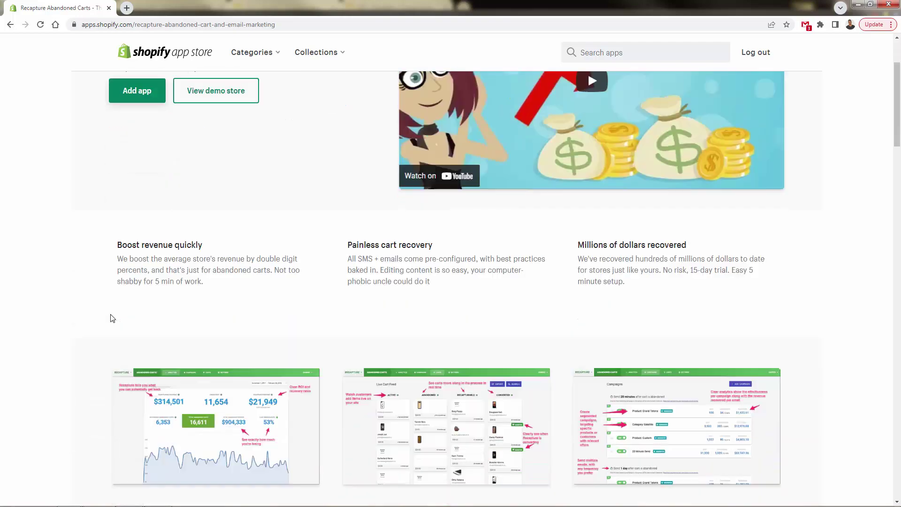
{"action": "scroll", "coordinate": [110, 318], "scroll_direction": "down", "scroll_amount": 2}
{"action": "scroll", "coordinate": [110, 318], "scroll_direction": "down", "scroll_amount": 2}
{"action": "scroll", "coordinate": [109, 319], "scroll_direction": "down", "scroll_amount": 3}
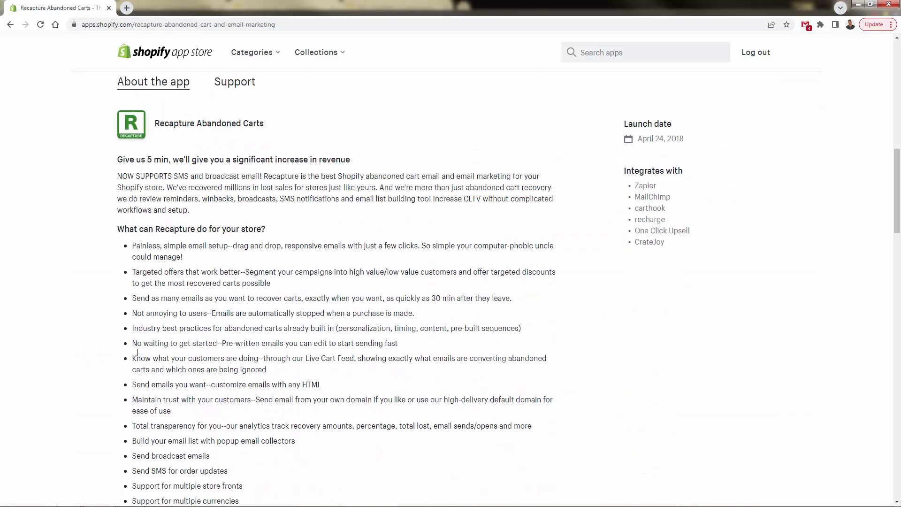
{"action": "scroll", "coordinate": [110, 318], "scroll_direction": "up", "scroll_amount": 6}
{"action": "scroll", "coordinate": [137, 352], "scroll_direction": "up", "scroll_amount": 3}
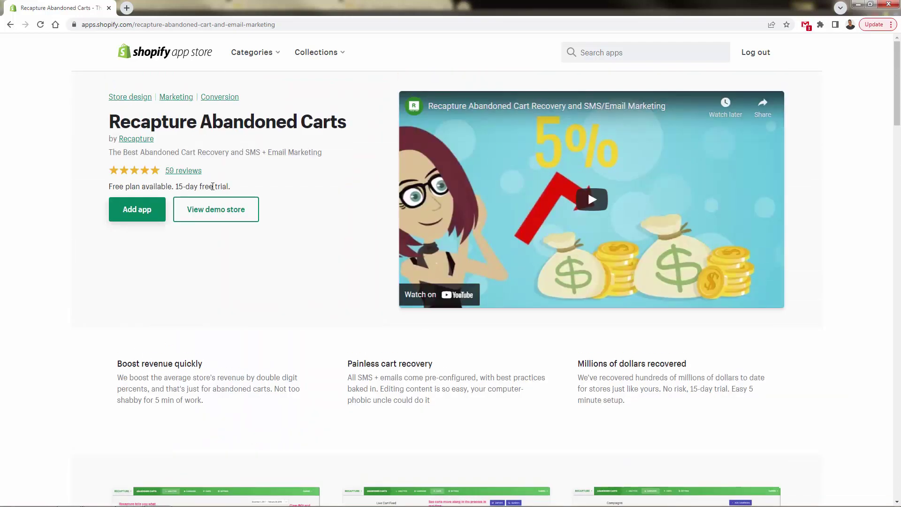